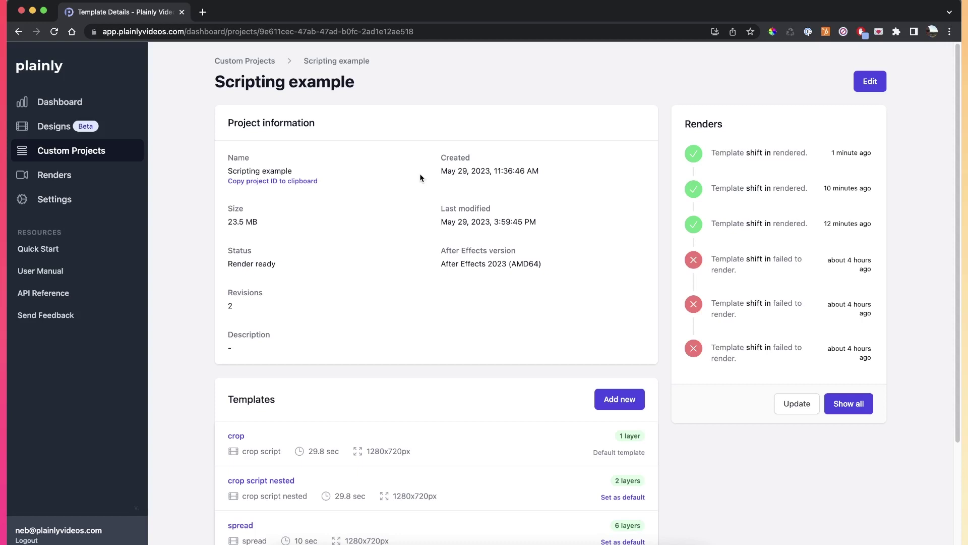
- Scroll the Scripting example project to show the crop, crop script nested, spread and shift in templates
scroll(421, 177, "down", 2)
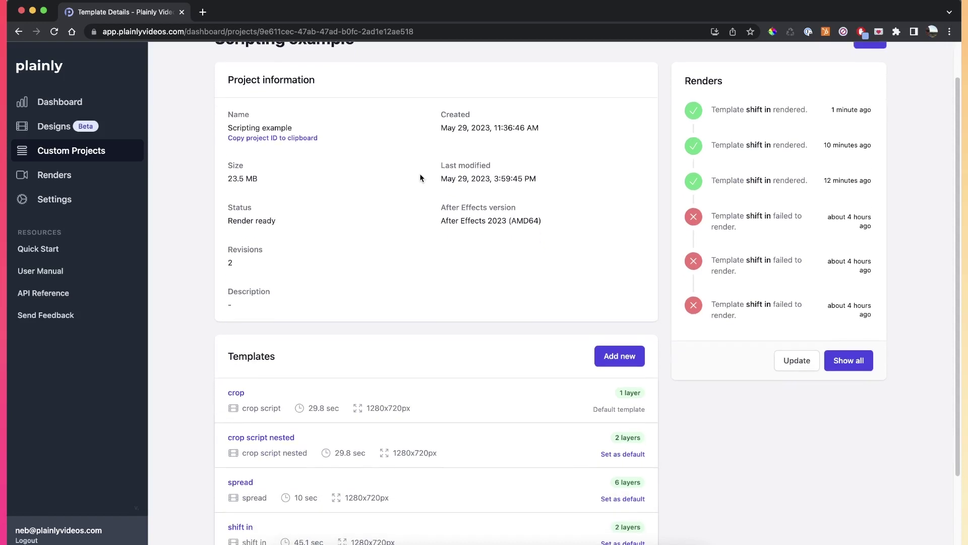
scroll(421, 177, "down", 3)
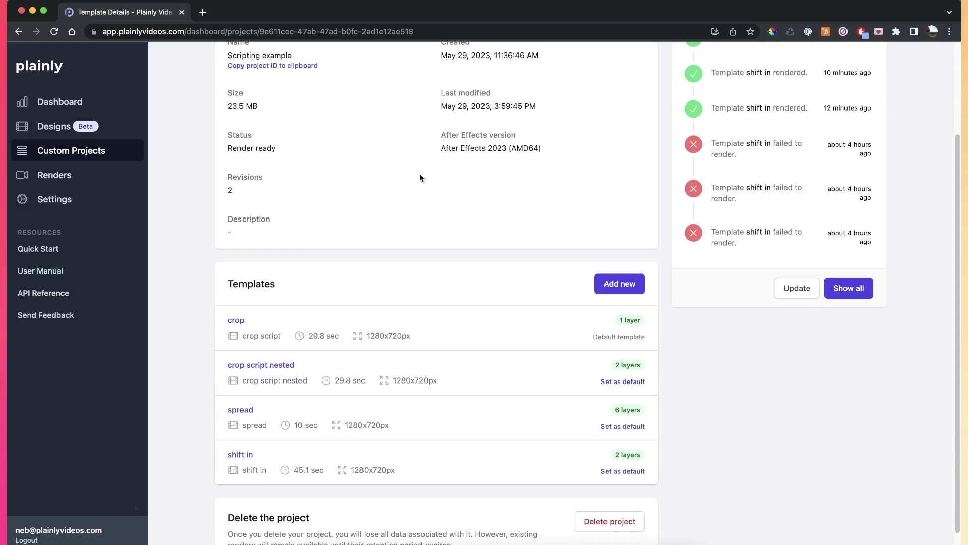
- Start editing the crop template and advance to the layer parametrization step
left_click(413, 334)
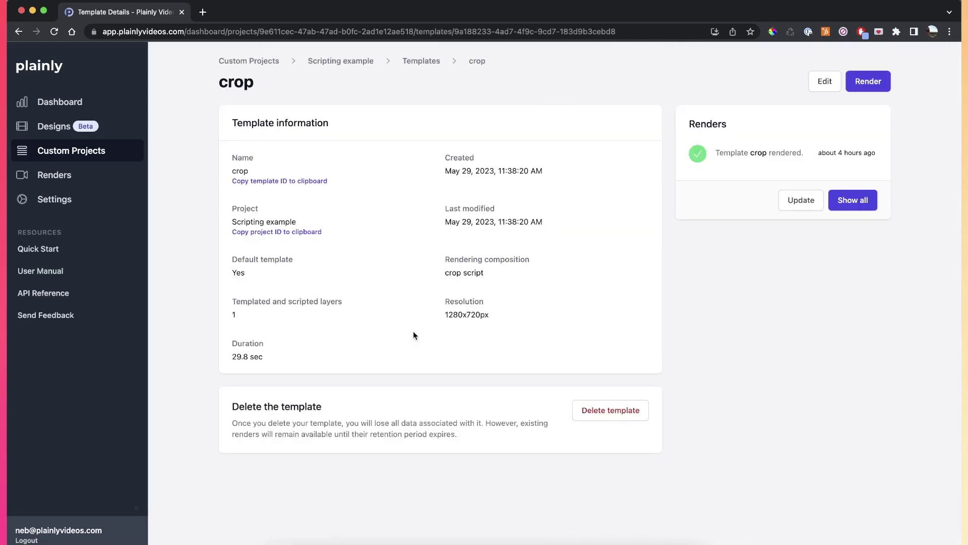
left_click(820, 81)
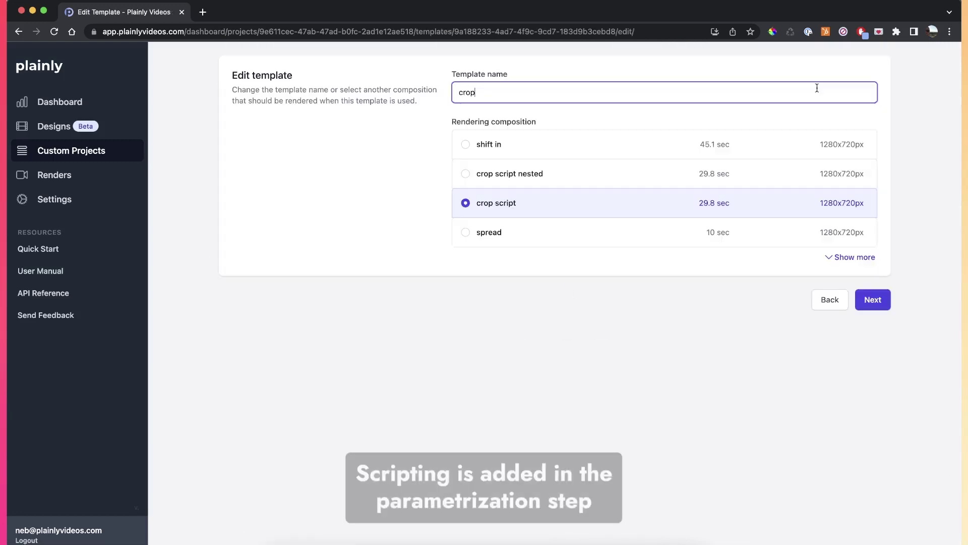
left_click(872, 301)
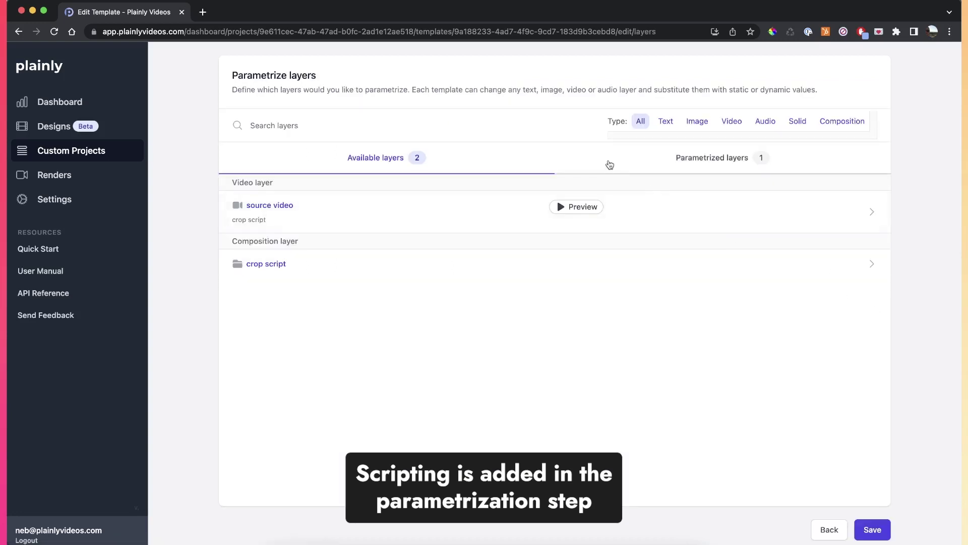
- Open the source video layer's scripting options and browse the available scripts list
left_click(651, 213)
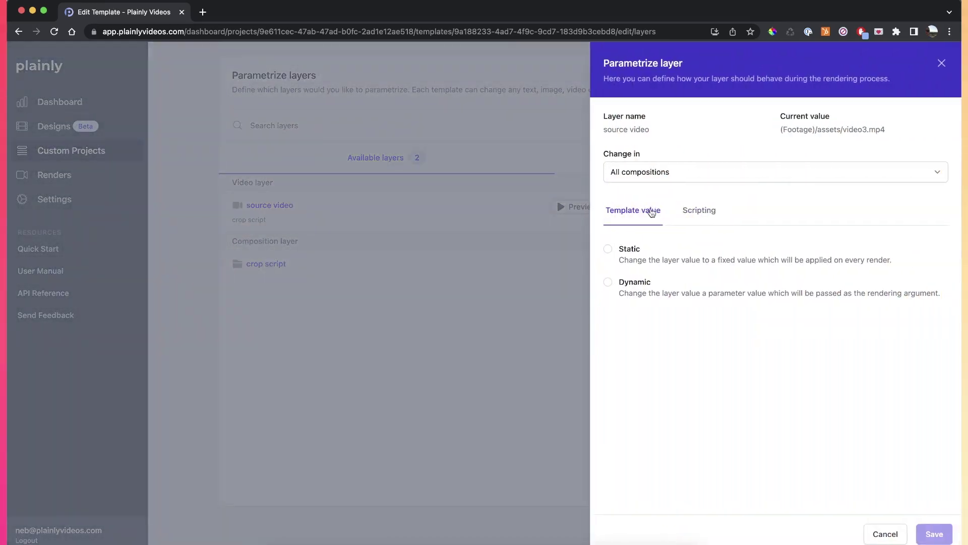
left_click(697, 213)
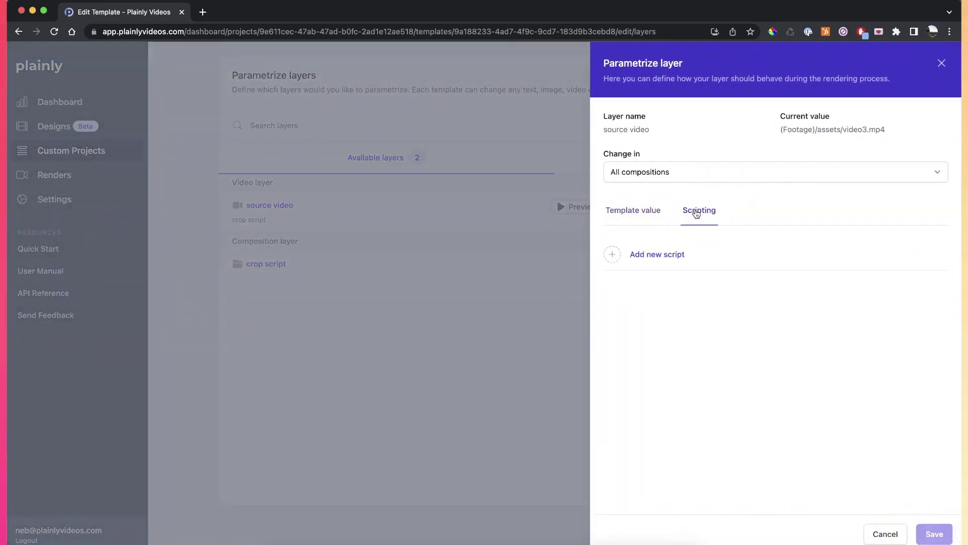
left_click(648, 254)
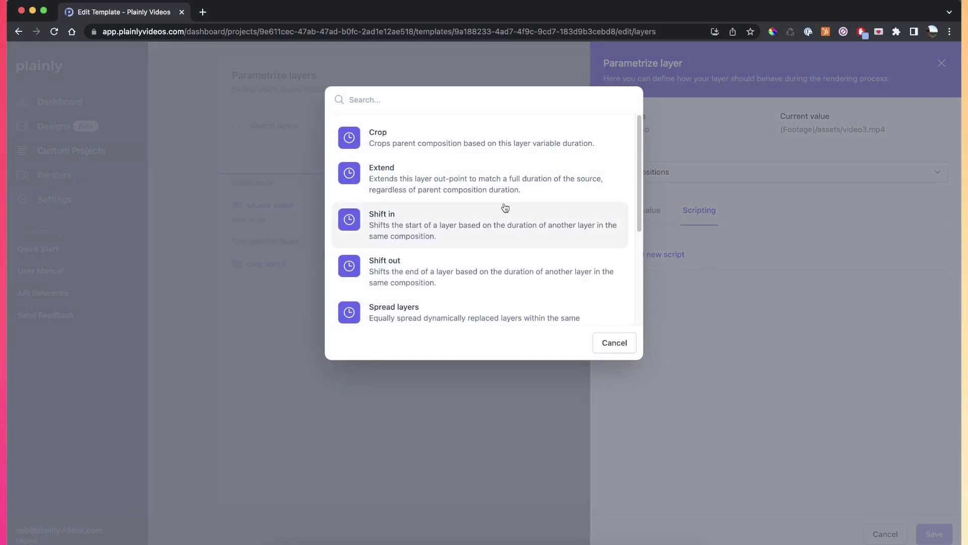
scroll(505, 209, "down", 2)
scroll(504, 208, "down", 1)
scroll(423, 190, "up", 3)
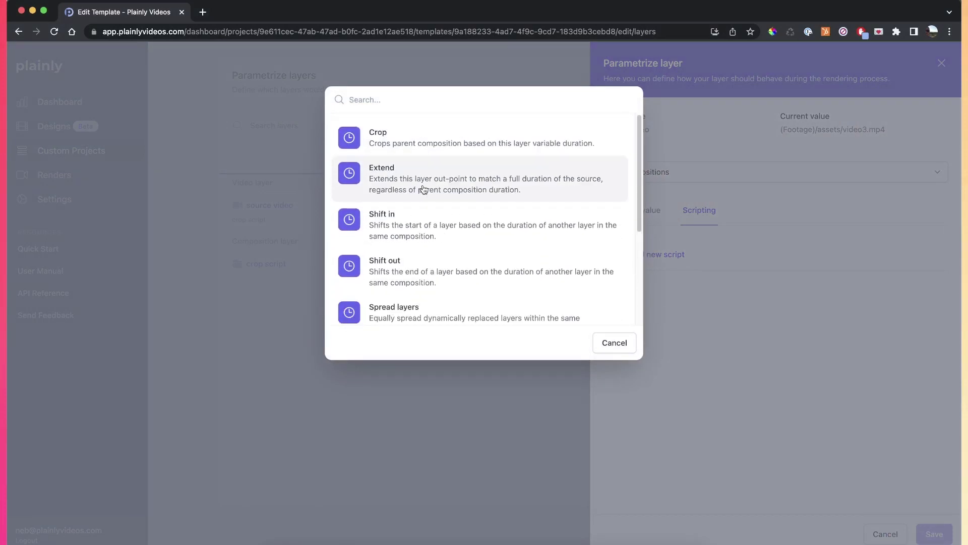
scroll(423, 189, "down", 3)
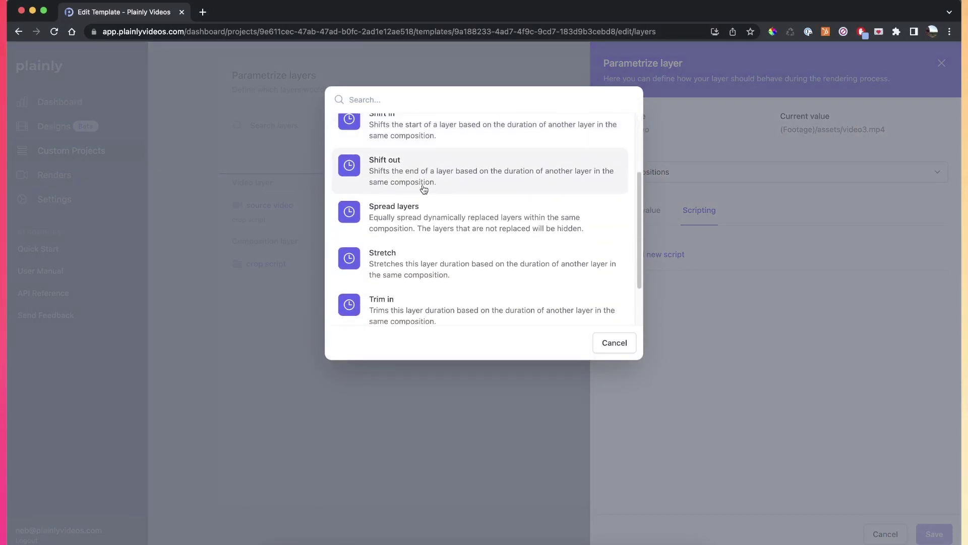
scroll(423, 189, "up", 3)
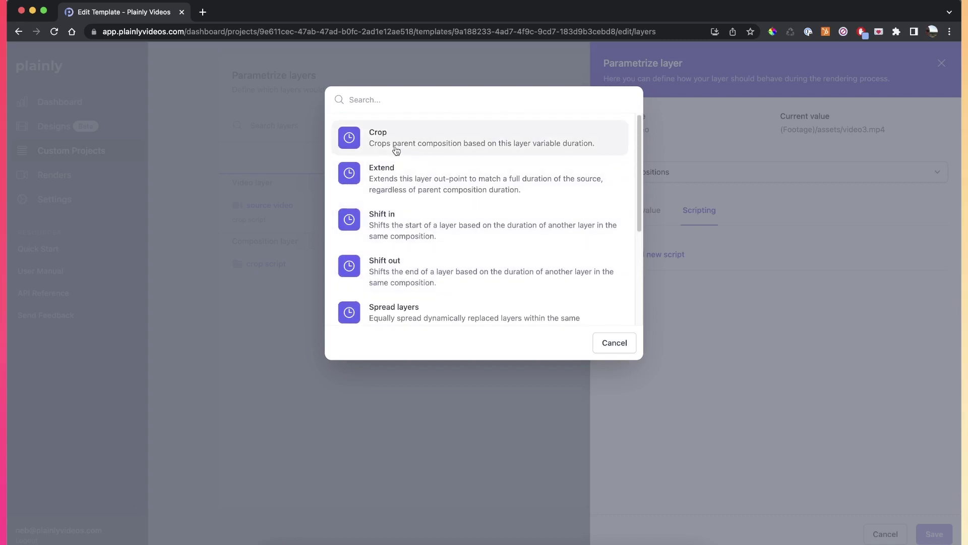
scroll(391, 235, "down", 2)
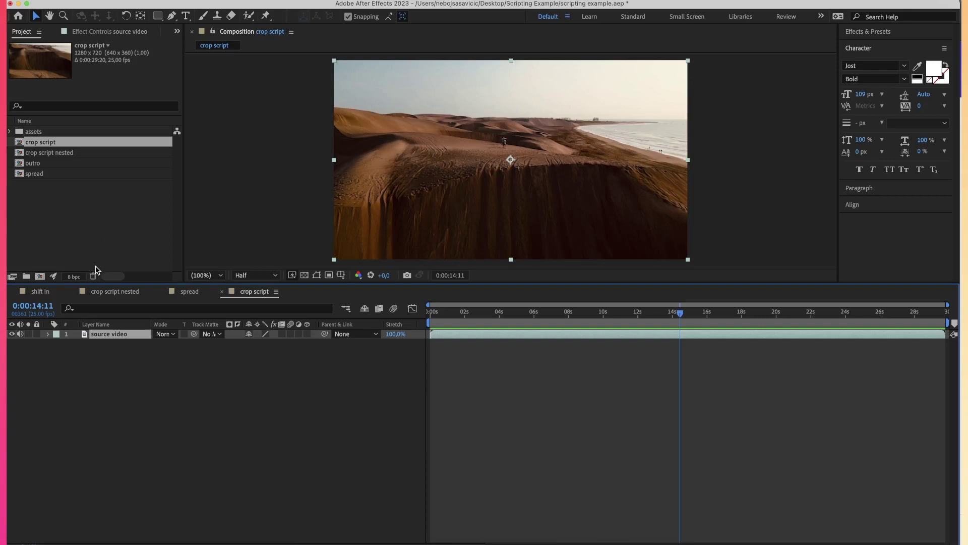
- Deselect the source video layer in the crop script composition timeline
left_click(129, 385)
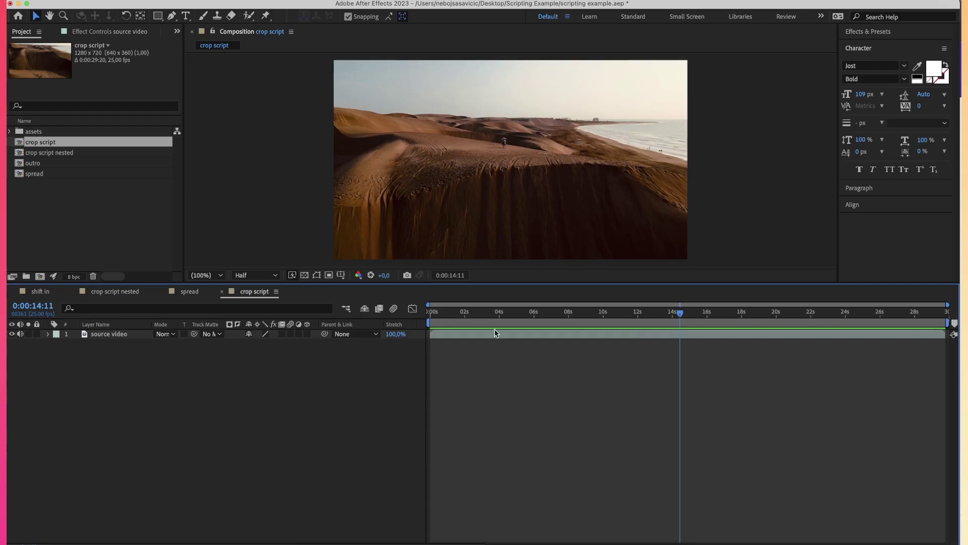
- Trial-trim the source video layer to end near 12 seconds, then restore its full length
left_click_drag(560, 322, 638, 326)
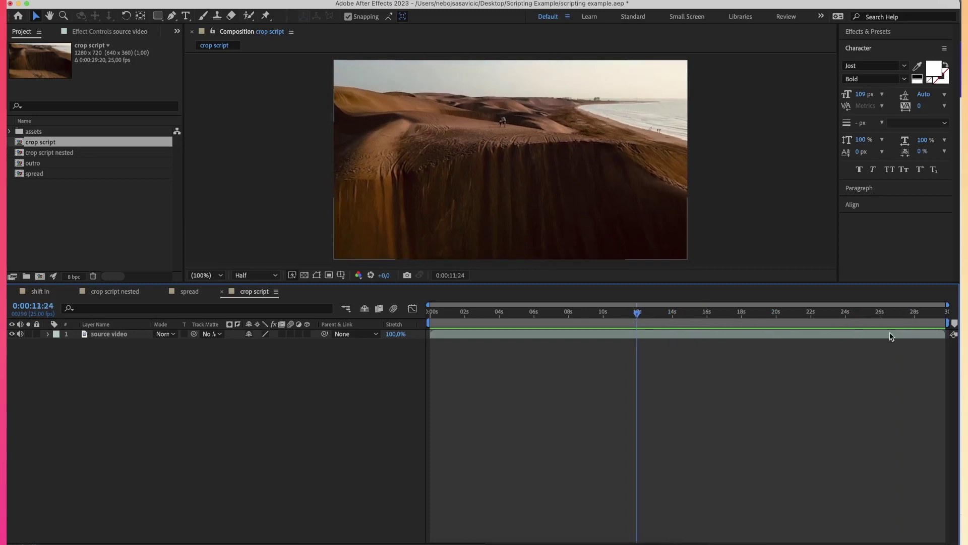
left_click_drag(945, 334, 637, 335)
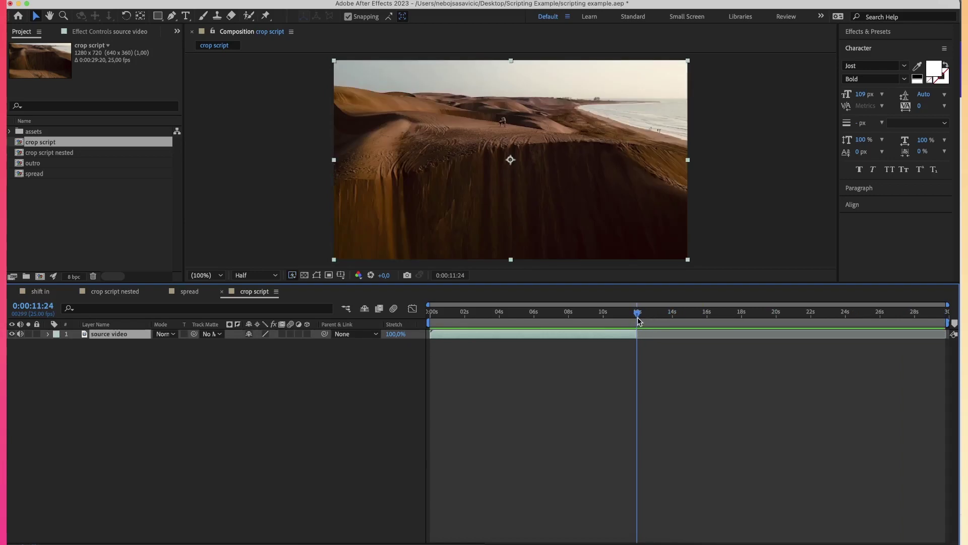
left_click_drag(638, 320, 658, 329)
left_click(657, 329)
- Park the playhead at 0:00:12:00 and set the work area end there
left_click(623, 388)
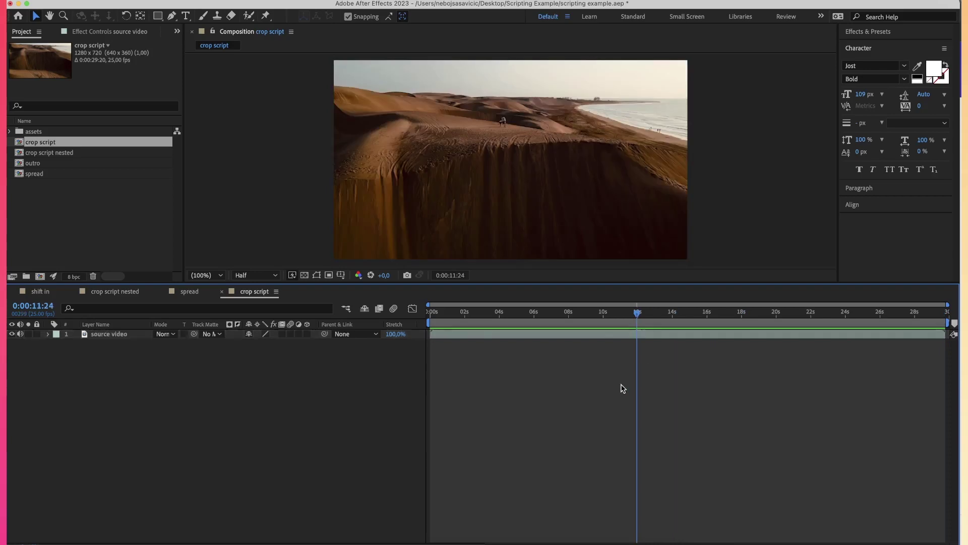
left_click(639, 324)
left_click(637, 325)
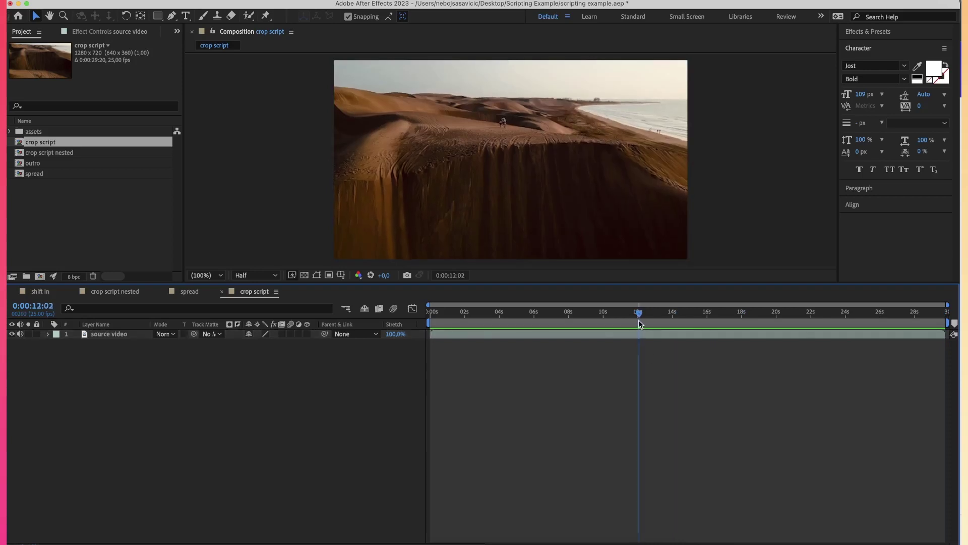
left_click_drag(948, 323, 639, 324)
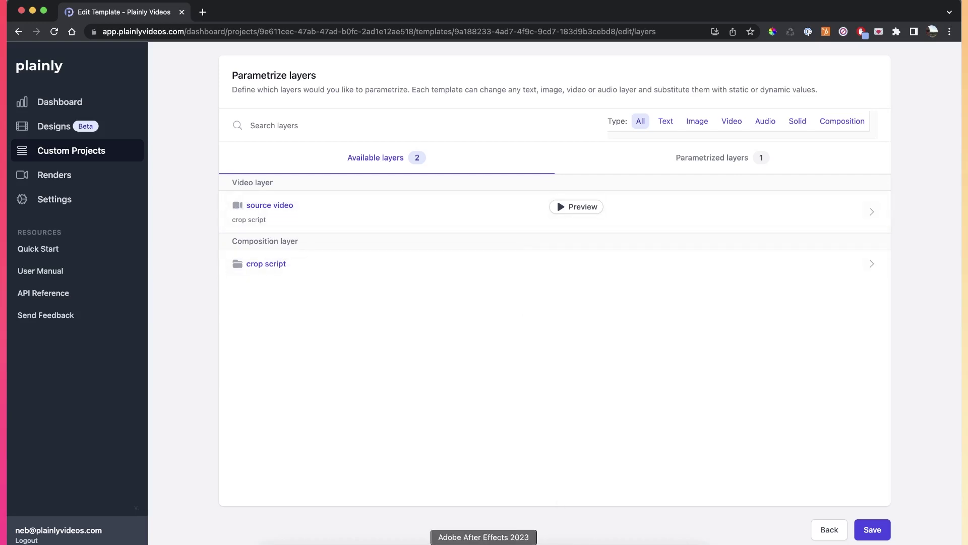
left_click(484, 540)
left_click(45, 291)
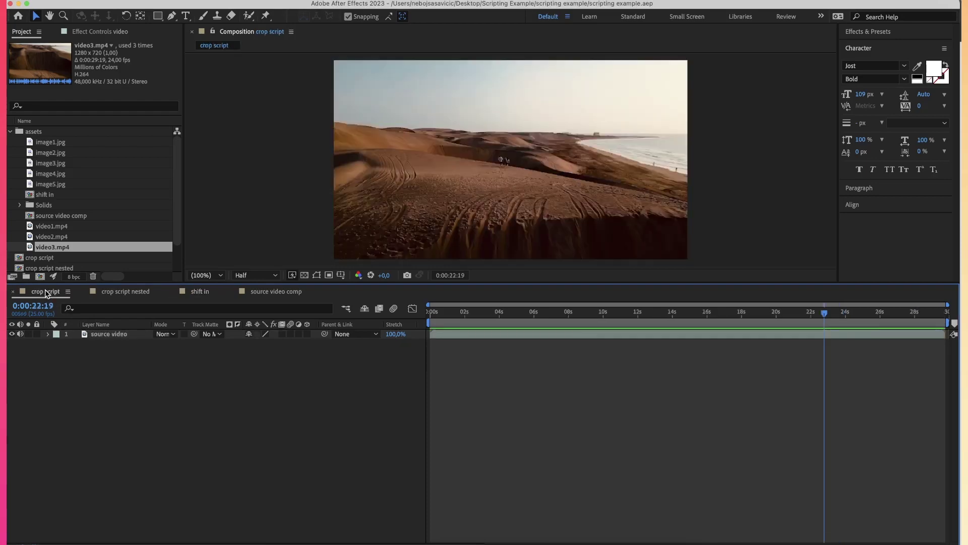
left_click(86, 335)
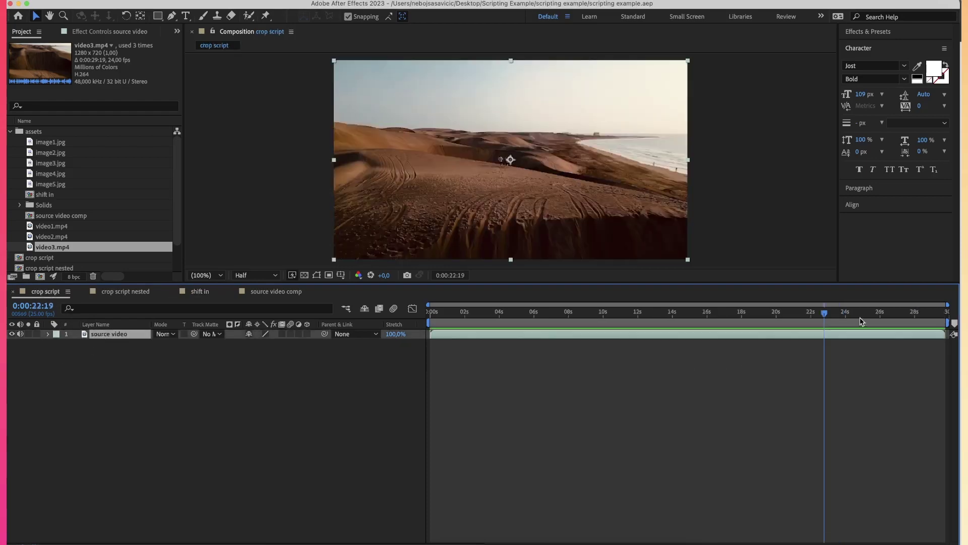
left_click_drag(863, 313, 465, 313)
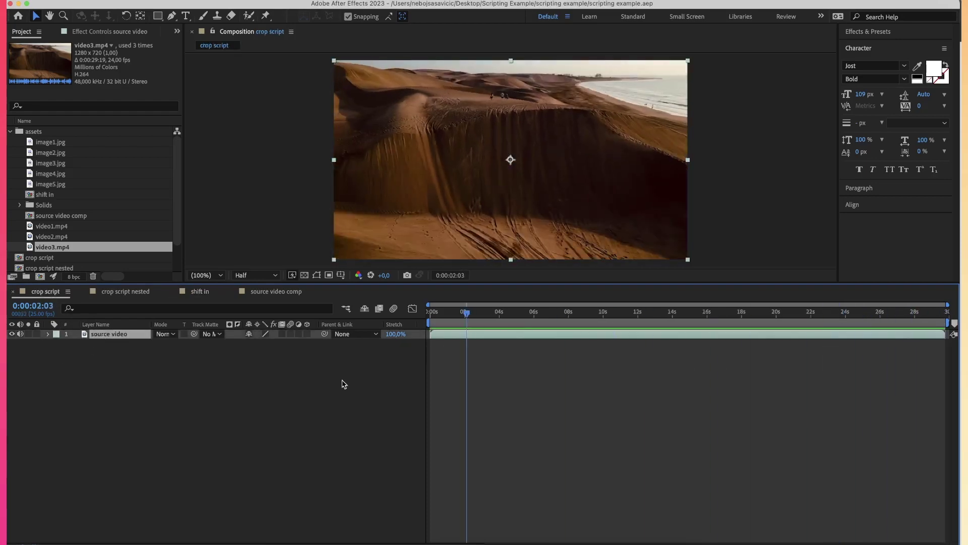
left_click(339, 384)
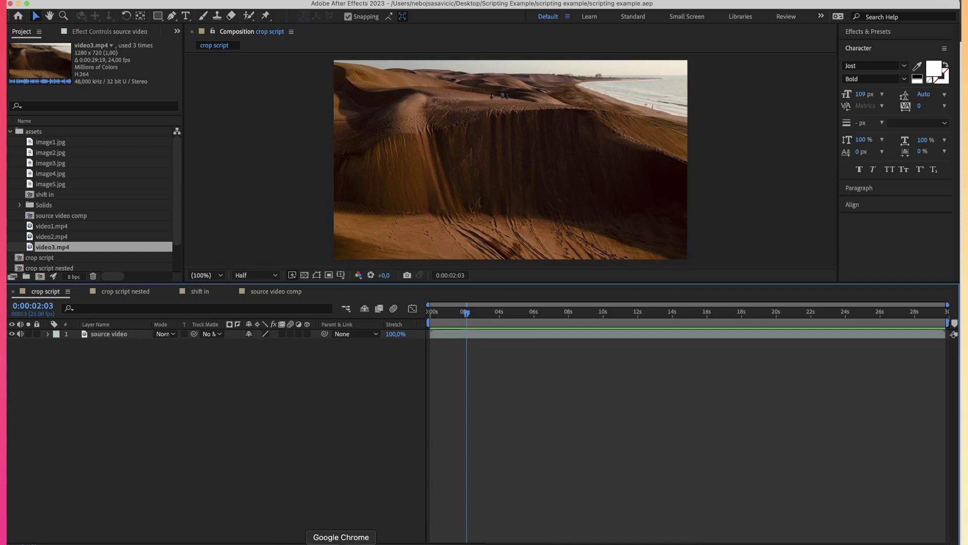
left_click(340, 542)
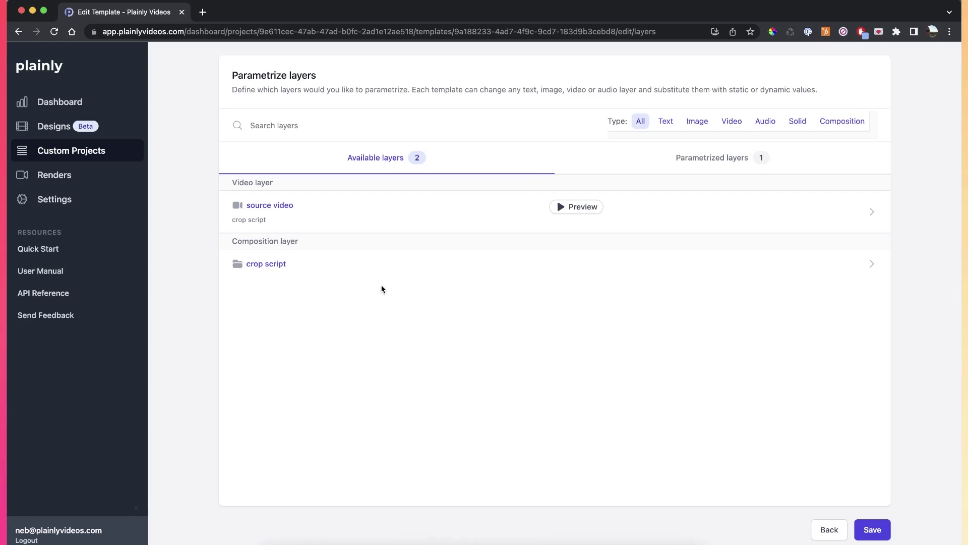
- Give the source video layer a Crop script set to End
left_click(270, 207)
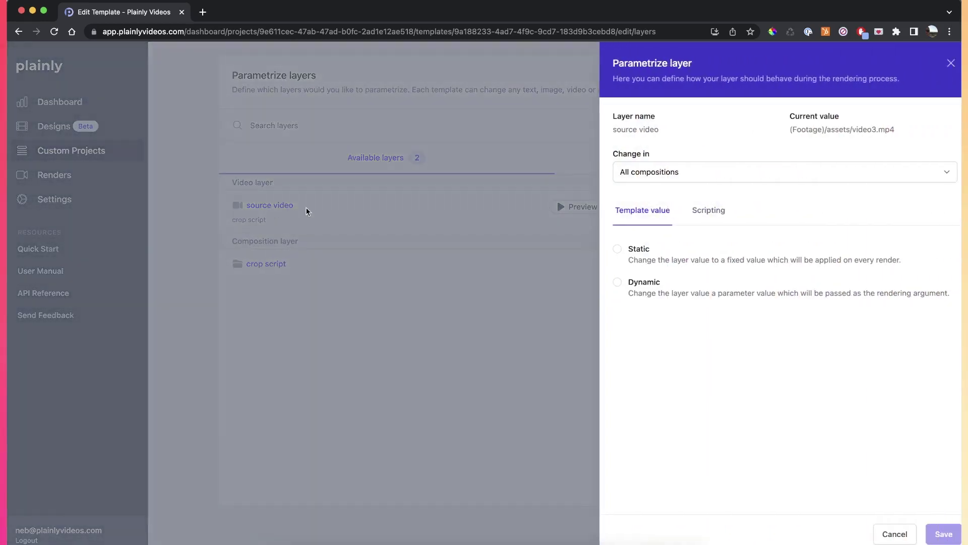
left_click(691, 211)
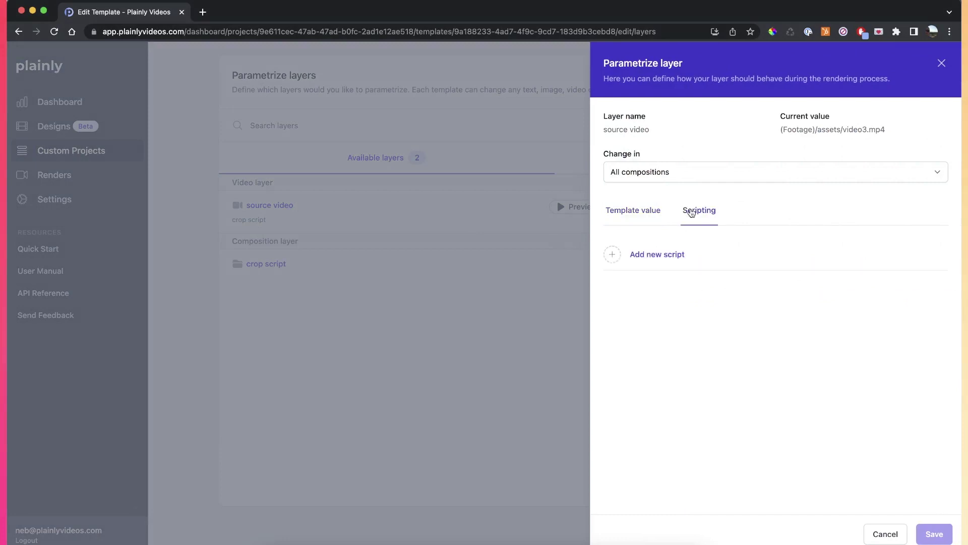
left_click(634, 258)
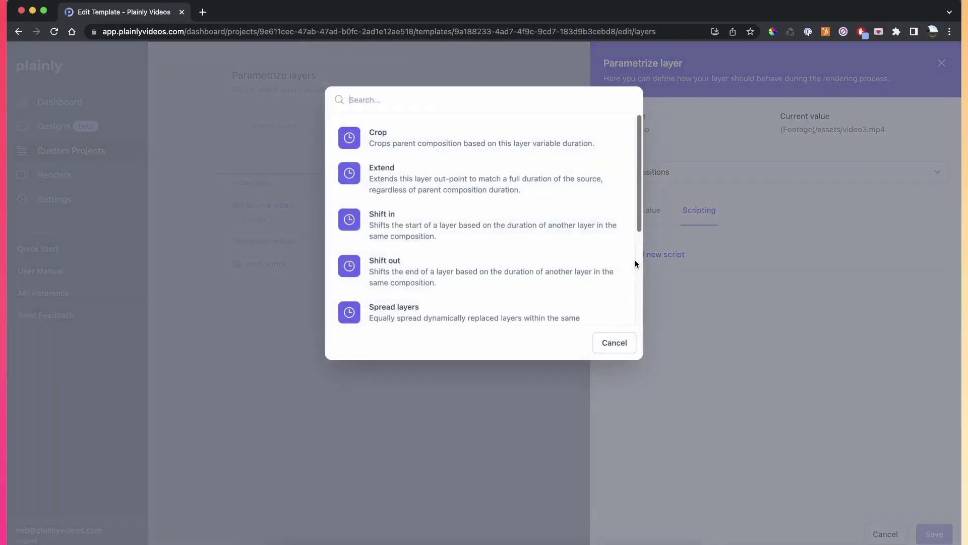
left_click(362, 134)
left_click(337, 178)
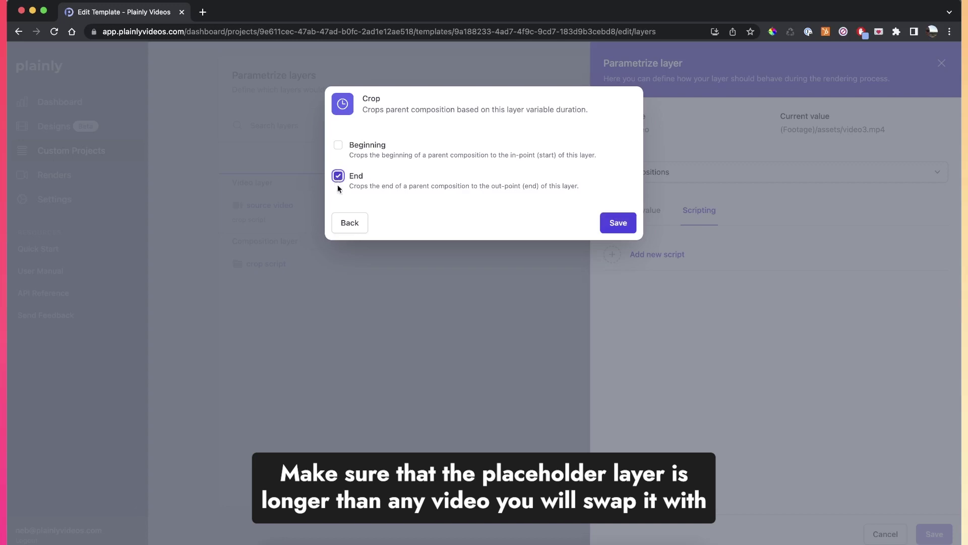
left_click(344, 217)
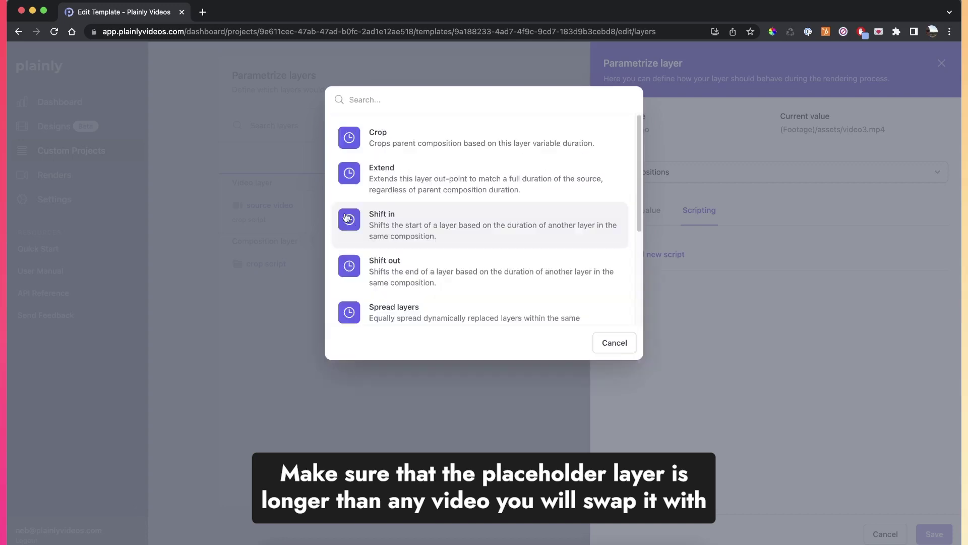
left_click(613, 342)
left_click(885, 533)
- Confirm the parametrized layer's display and parameter names are 'video' with a Crop script
left_click(719, 172)
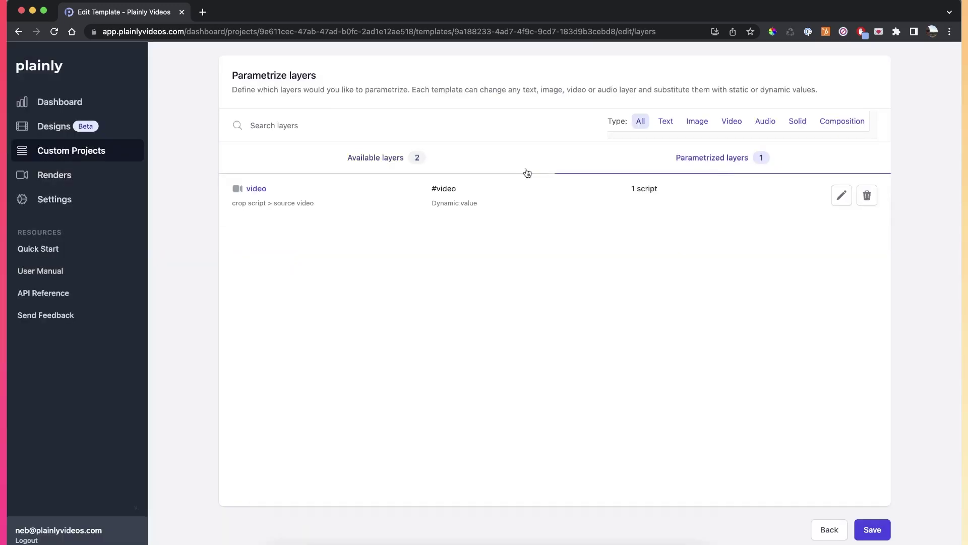
left_click(843, 196)
left_click(697, 304)
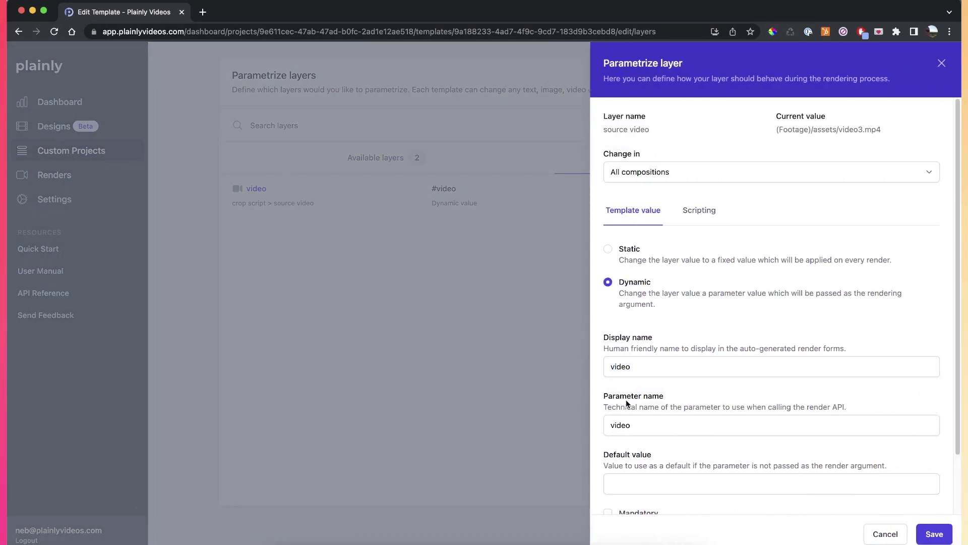
double_click(608, 367)
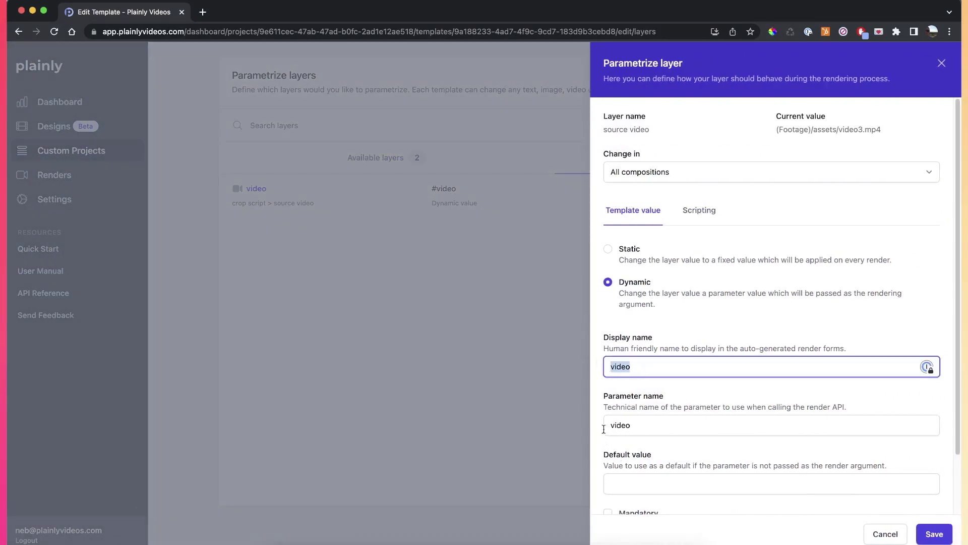
double_click(605, 426)
left_click(687, 219)
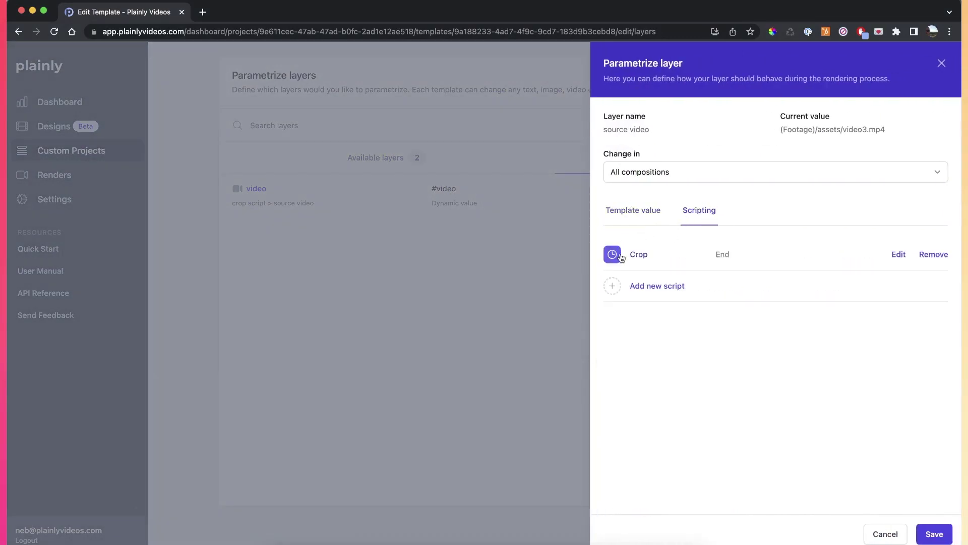
left_click(885, 533)
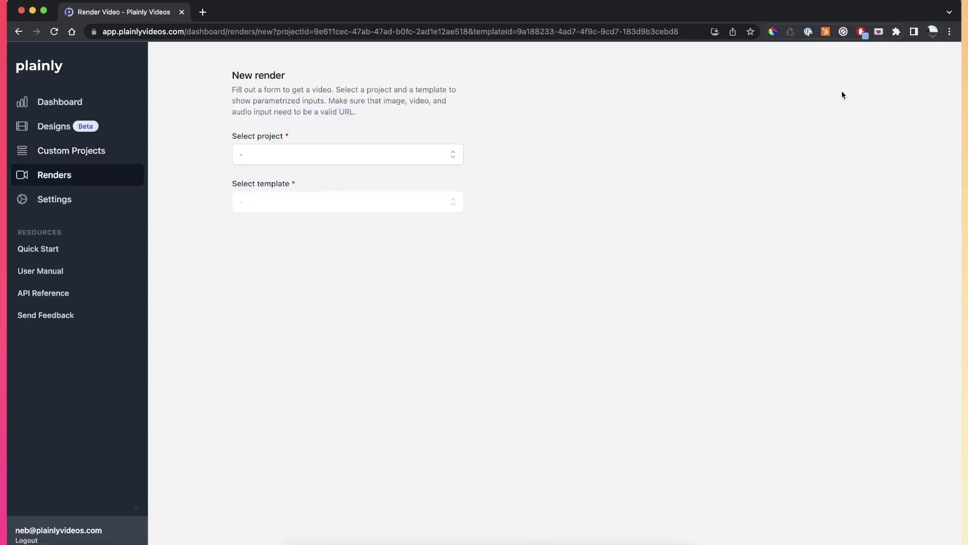
- Paste the Pexels video link into the new render's video field
left_click(622, 168)
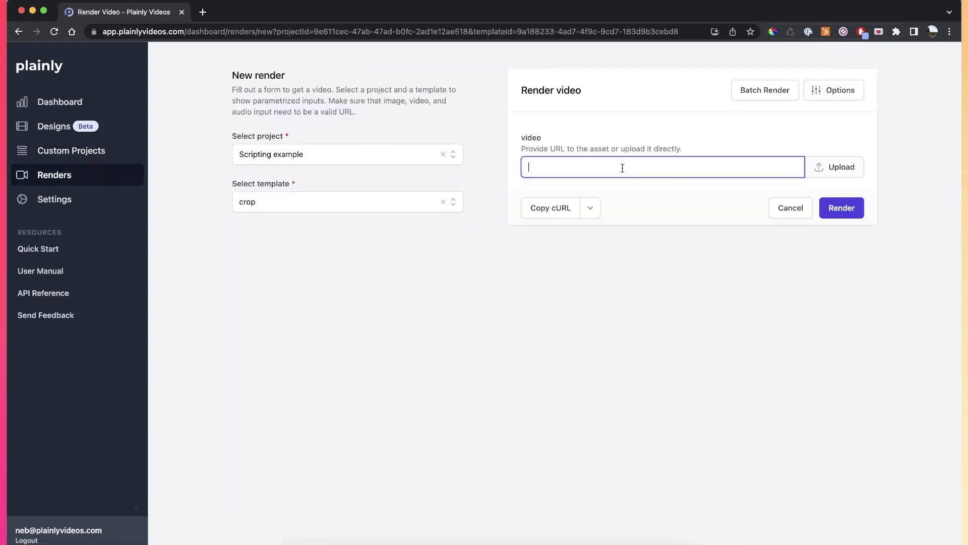
key("super+Tab")
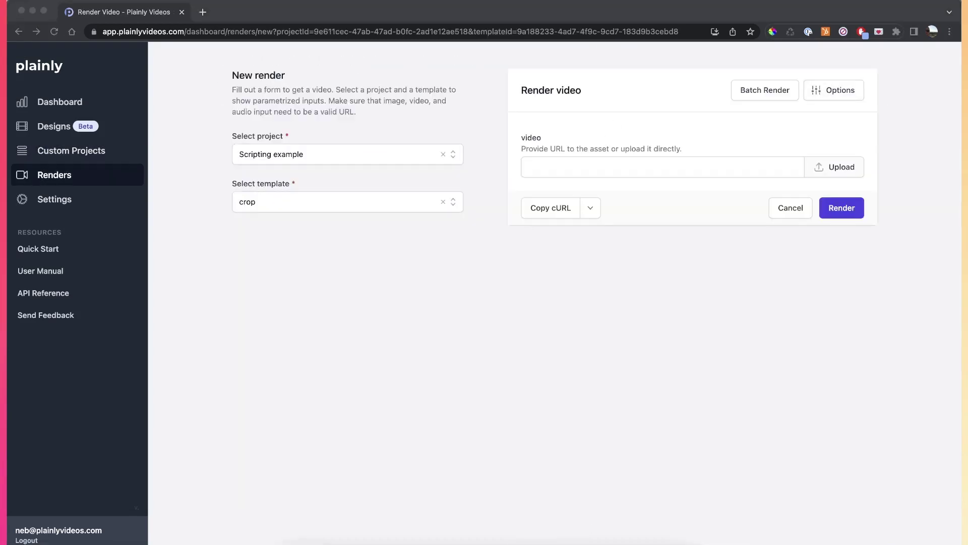
key("super+Tab")
type("https://www.pexels.com/download/video/1560989/?fps=30.0&h=720&w=1280")
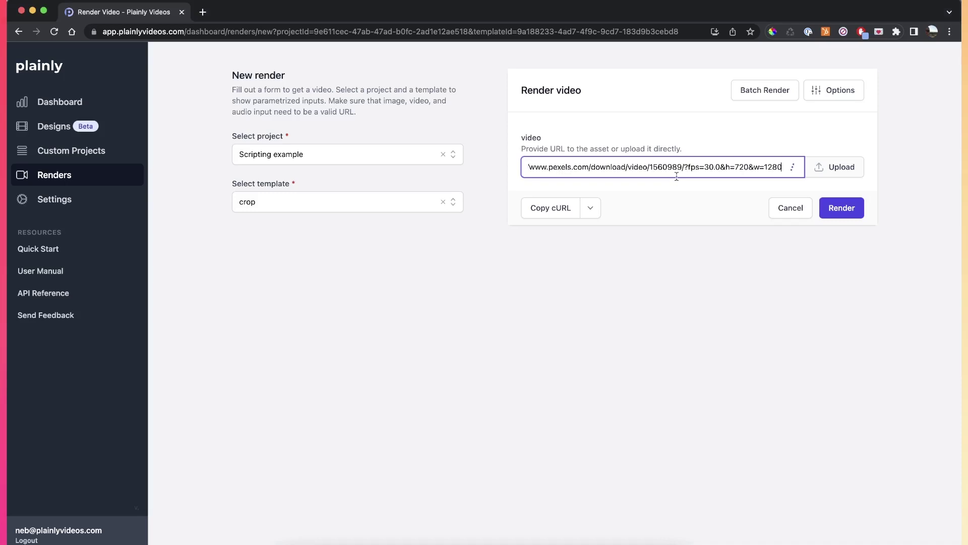
- Render the crop template and play back the finished 13-second video
left_click(835, 214)
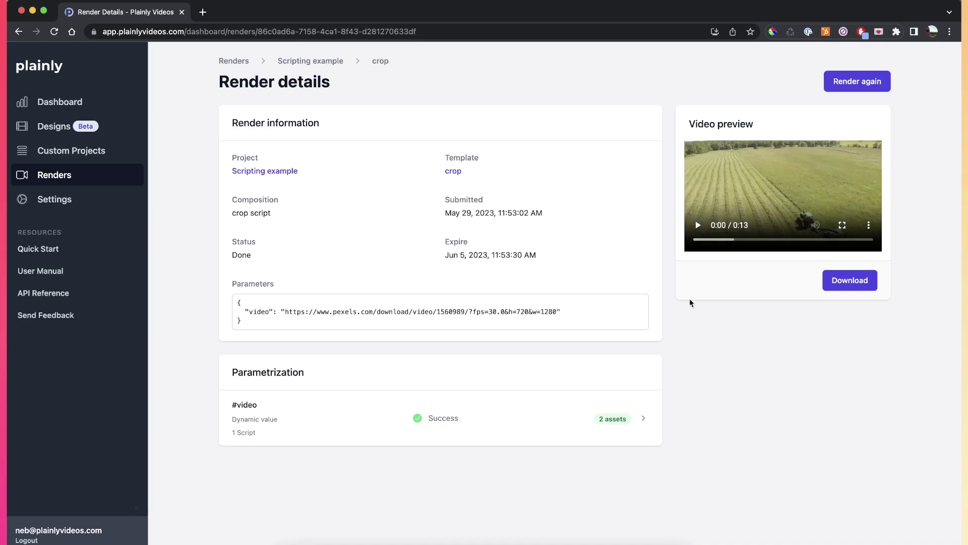
left_click(705, 236)
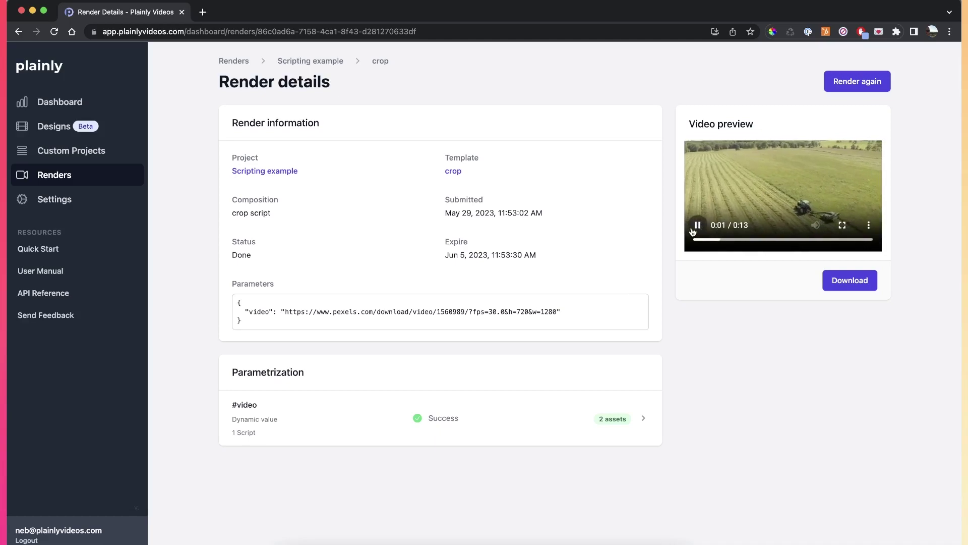
key("space")
- Scrub to the end of the crop script composition, then return to the browser
left_click(499, 541)
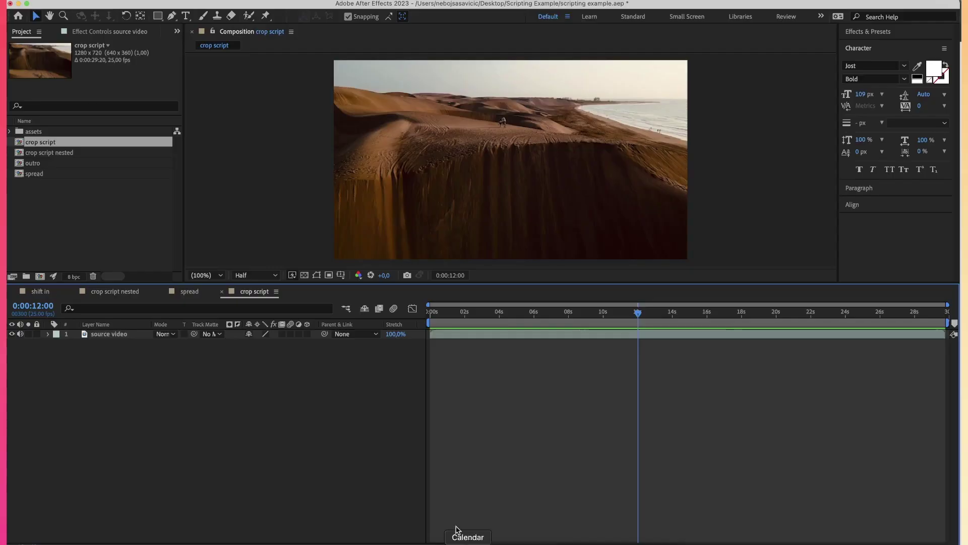
left_click_drag(641, 315, 946, 317)
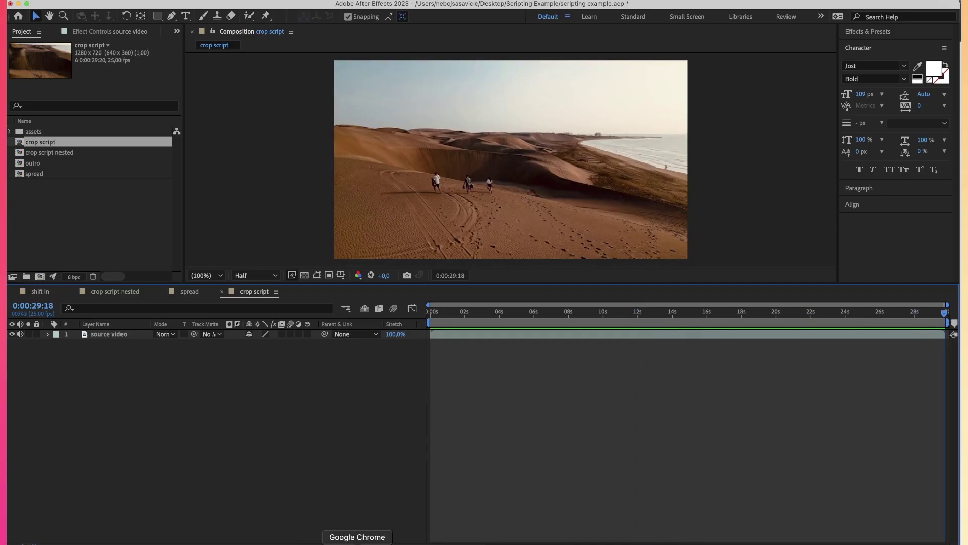
left_click(357, 542)
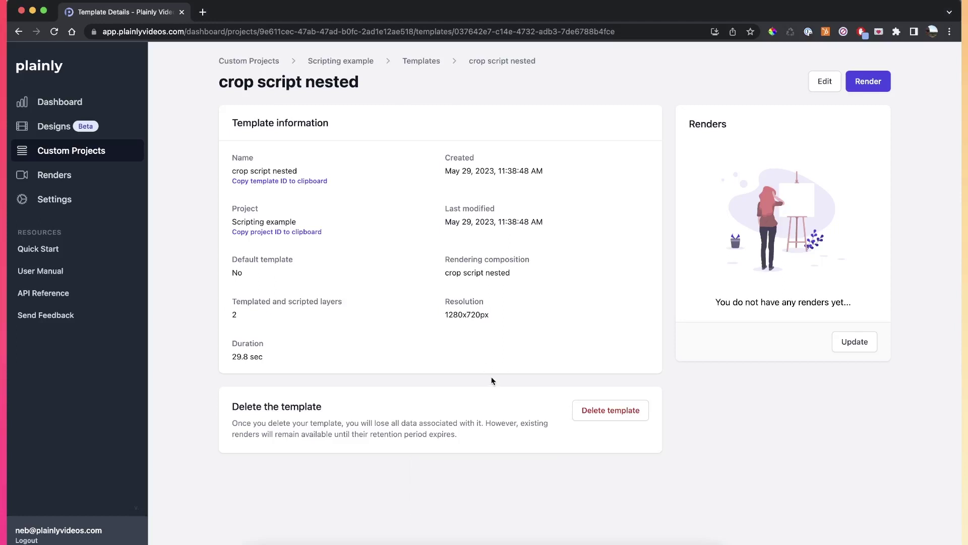
- Open the source video precomp inside the crop script nested composition
left_click(502, 543)
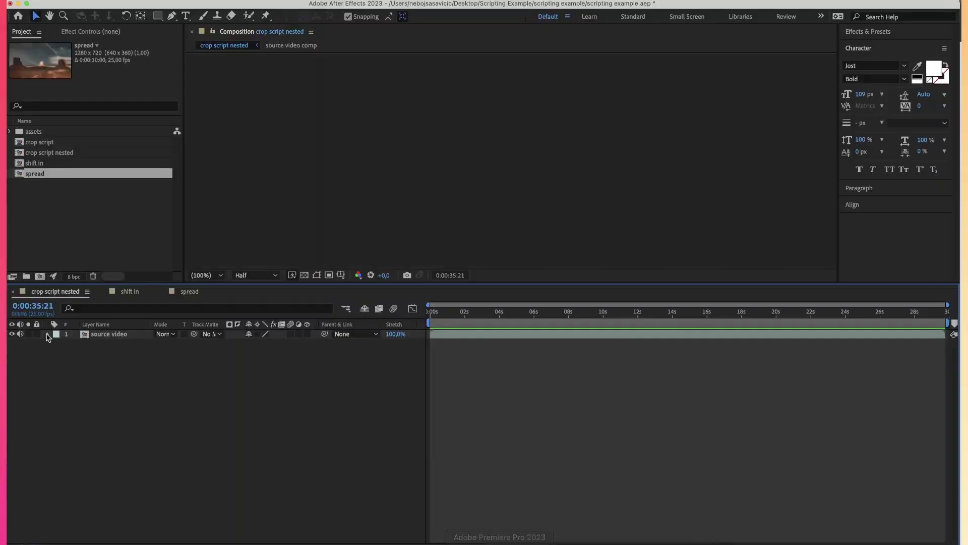
left_click(460, 313)
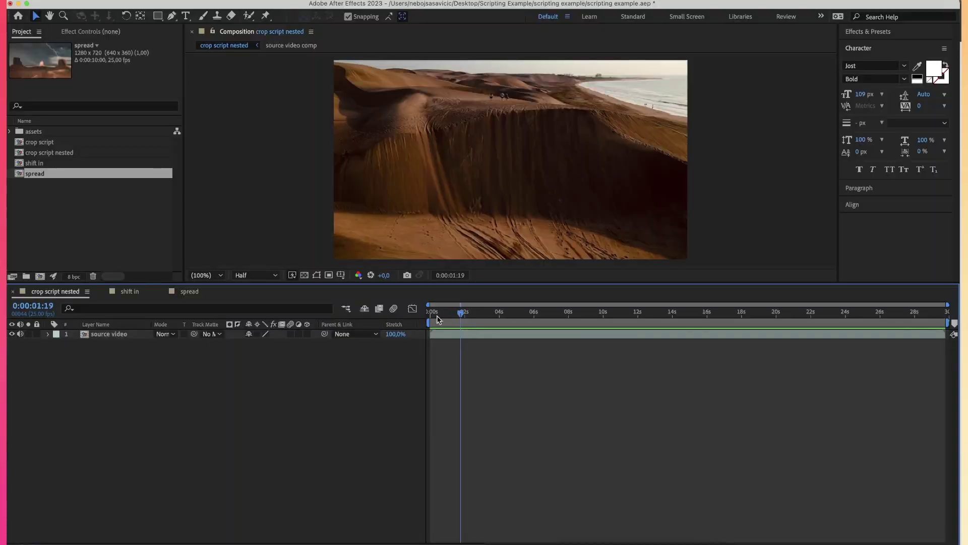
left_click(91, 333)
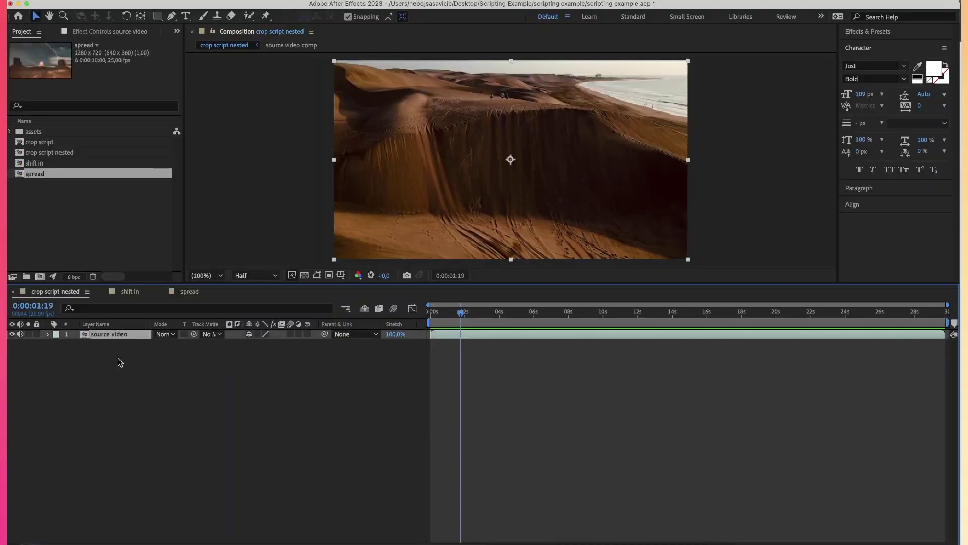
double_click(119, 335)
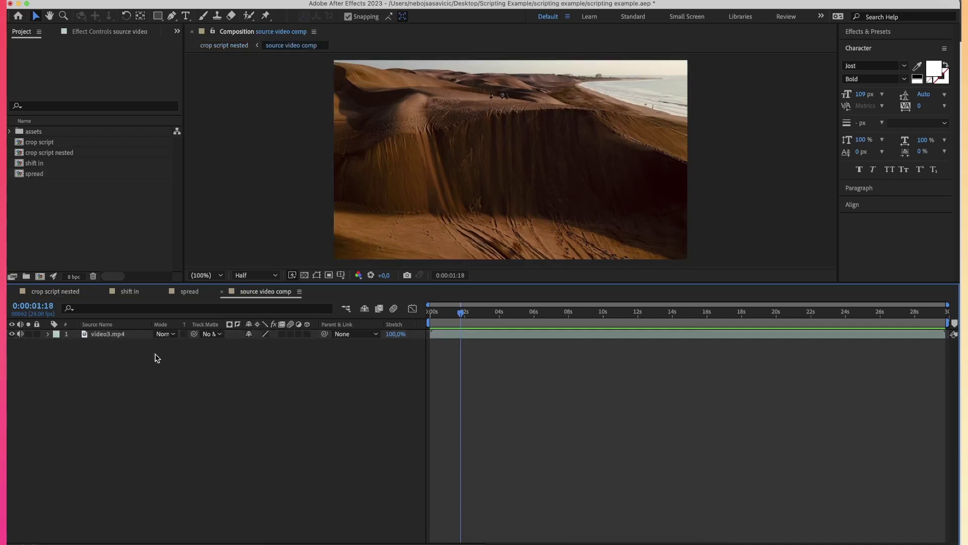
left_click(55, 291)
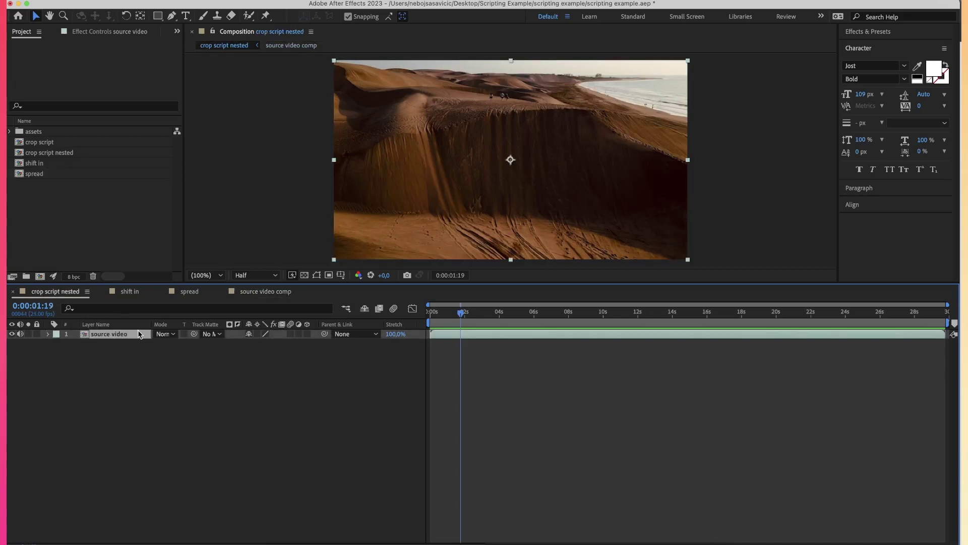
double_click(121, 333)
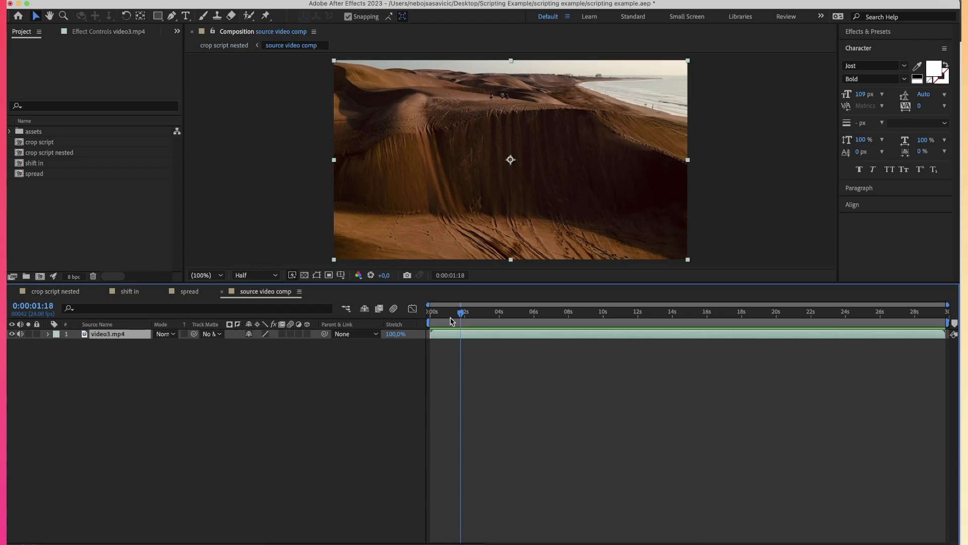
- Move the time to 0:00:08:00 and compare the crop script nested and source video timelines
left_click_drag(452, 321, 568, 326)
left_click(69, 294)
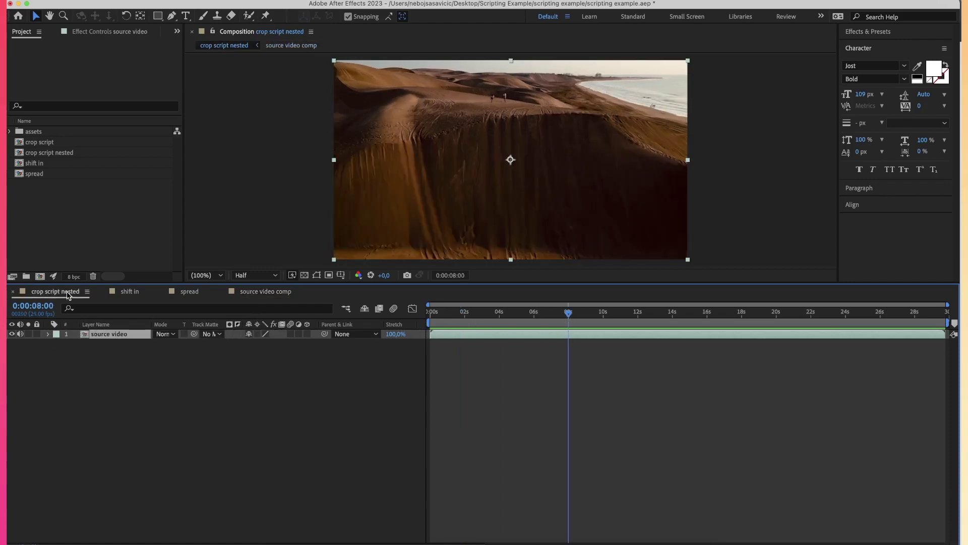
left_click(282, 294)
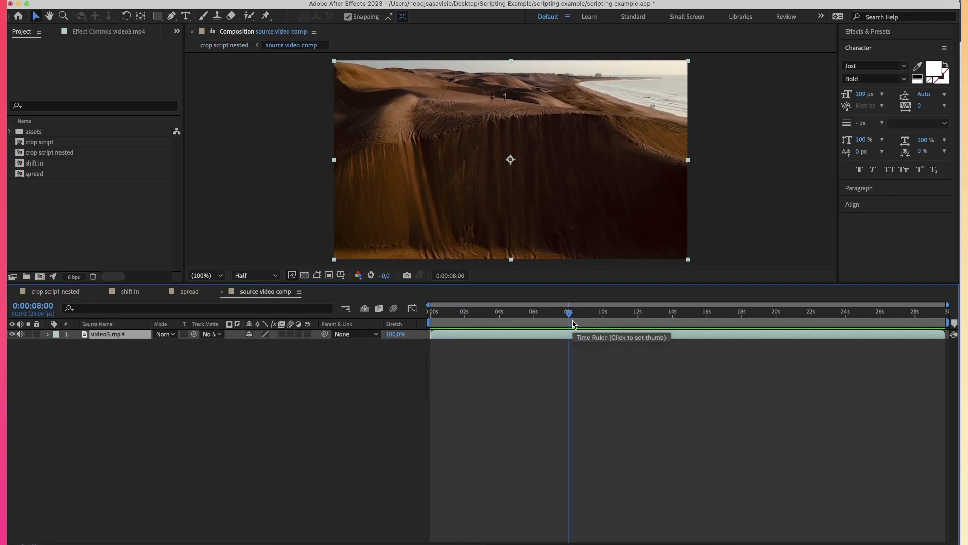
left_click(64, 296)
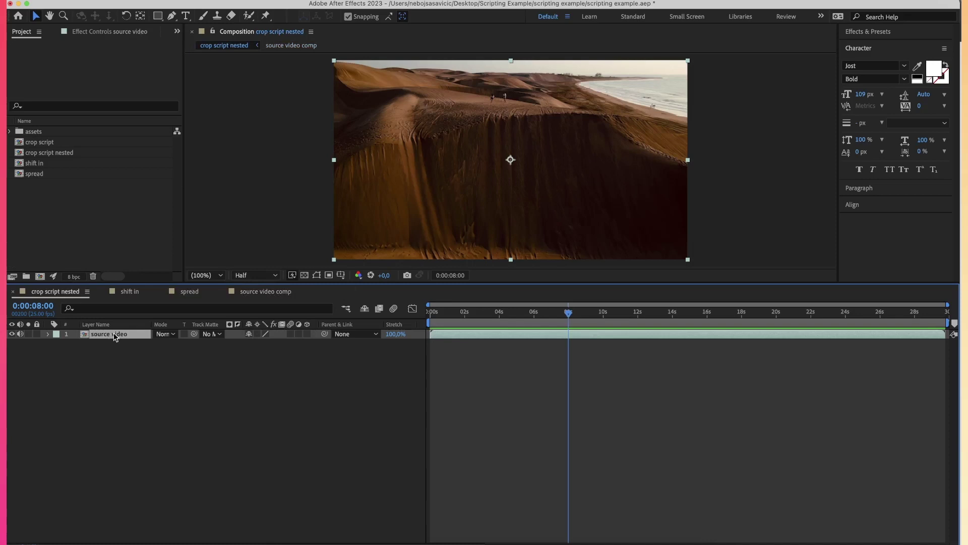
- Trial-trim the source video layer at 8 seconds, undo it, and inspect video3.mp4 in the precomp
key("alt+]")
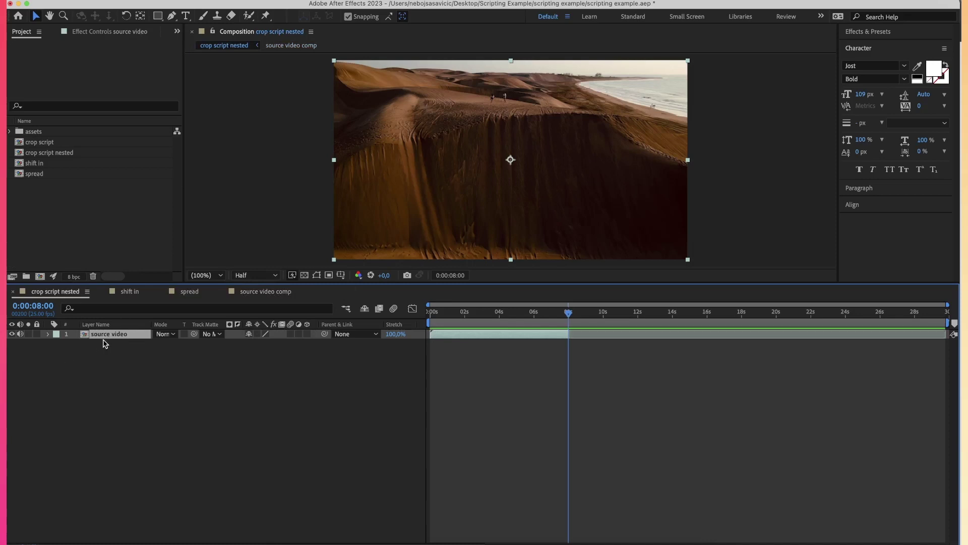
key("ctrl+z")
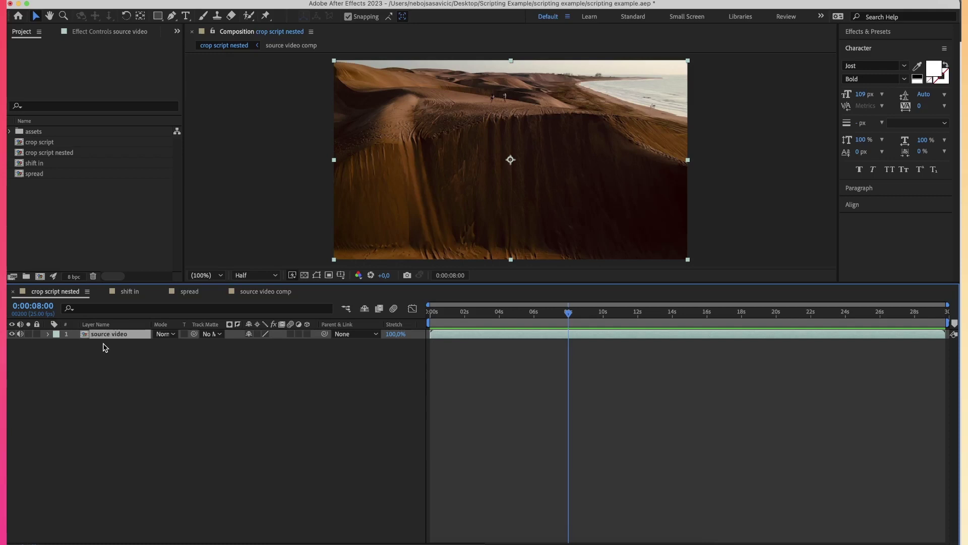
left_click(245, 291)
left_click(39, 291)
double_click(150, 334)
left_click(94, 335)
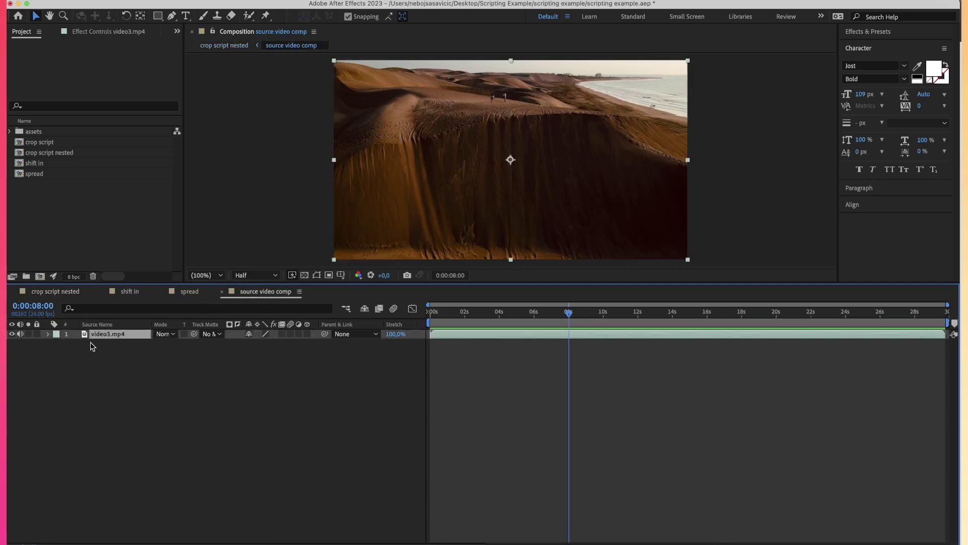
left_click(69, 294)
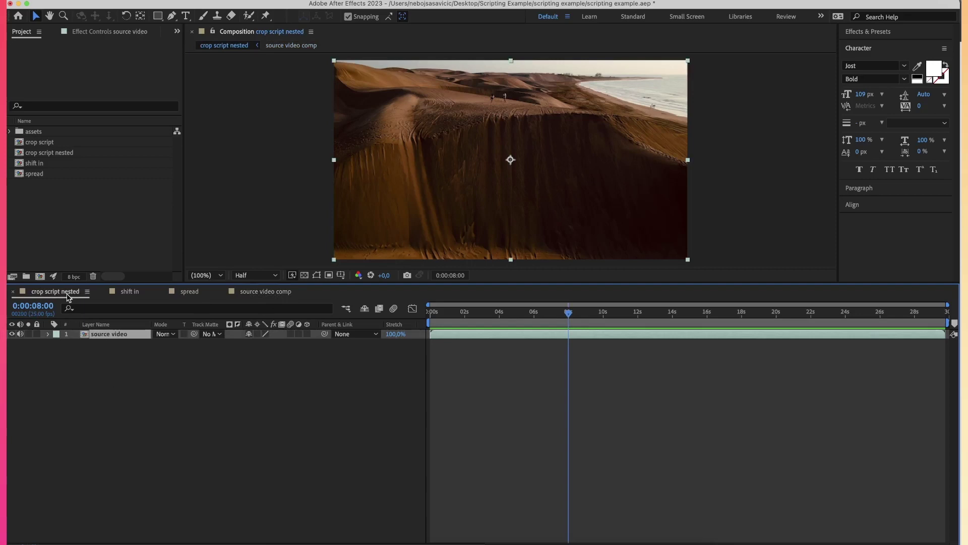
- Select and deselect the source video layer, then return to the Plainly template page
left_click(113, 358)
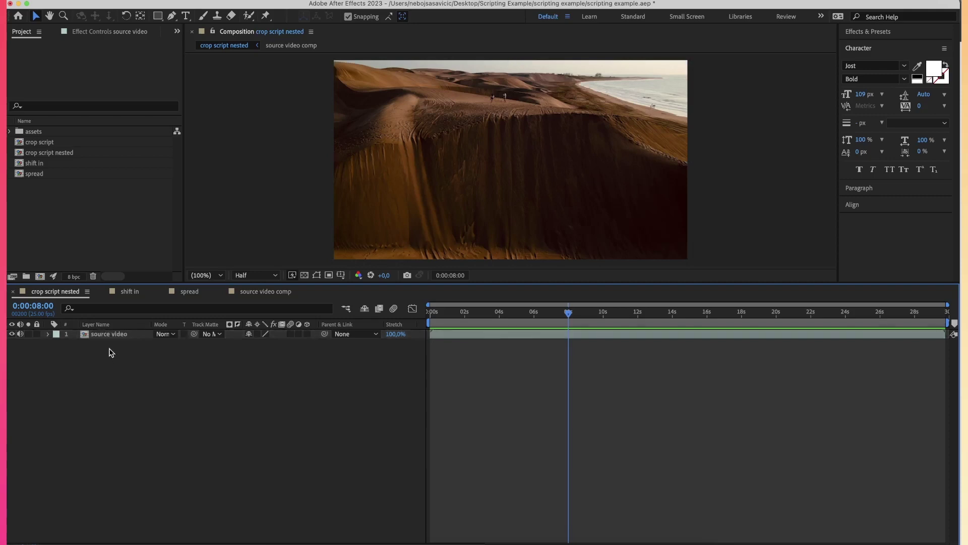
left_click(102, 334)
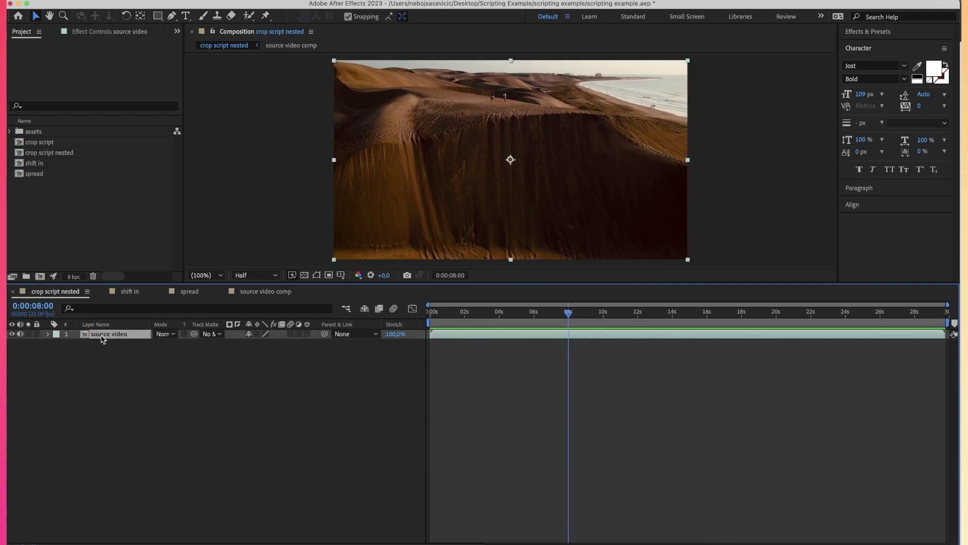
left_click(121, 391)
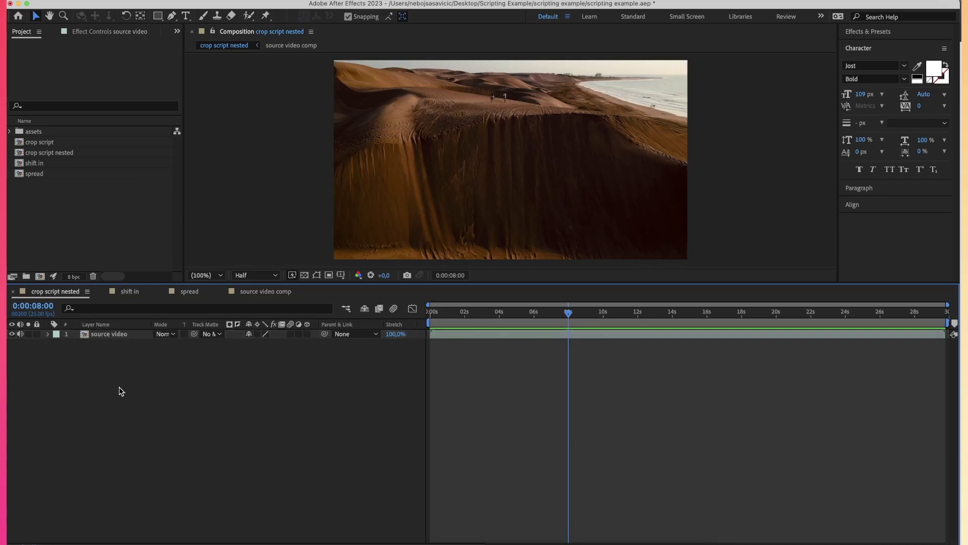
left_click(325, 542)
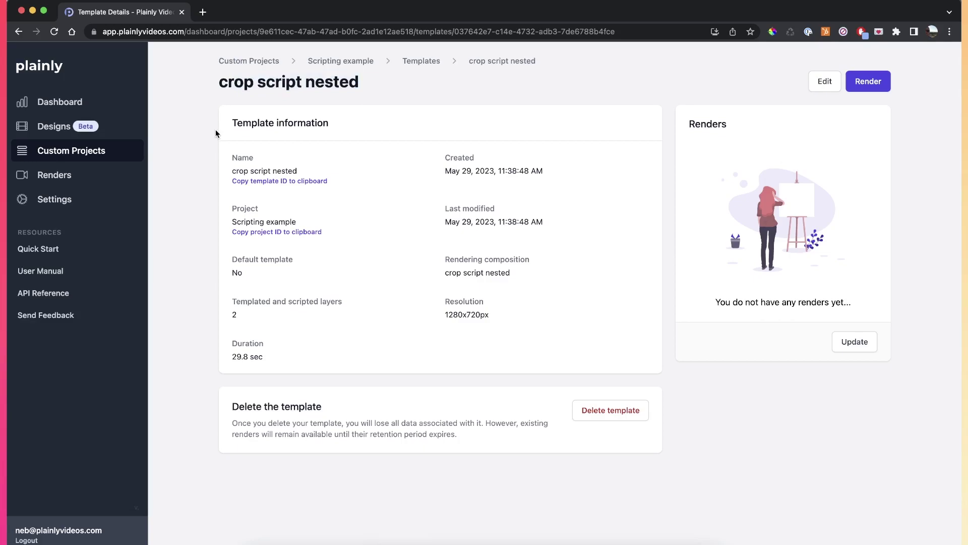
- Start editing the crop script nested template and continue to layer parametrization
left_click(474, 543)
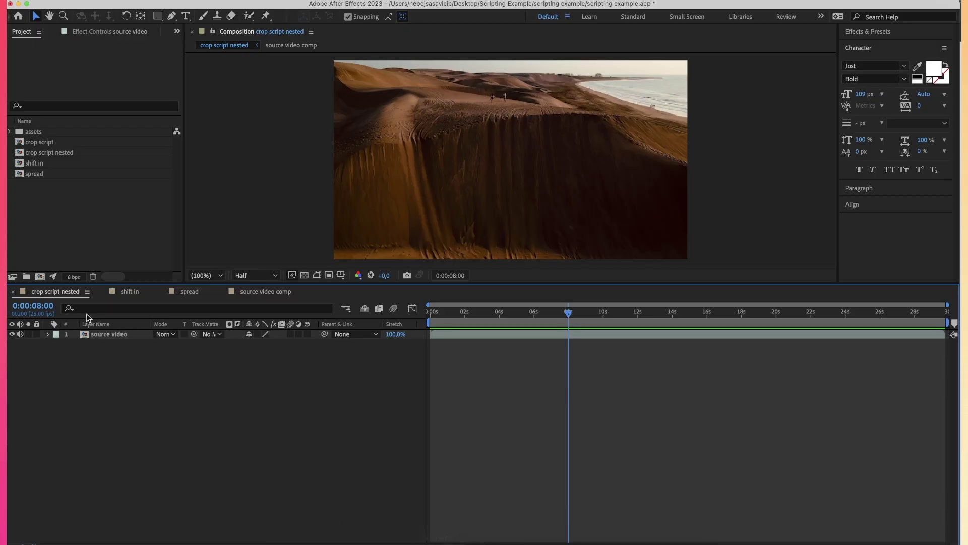
left_click(325, 543)
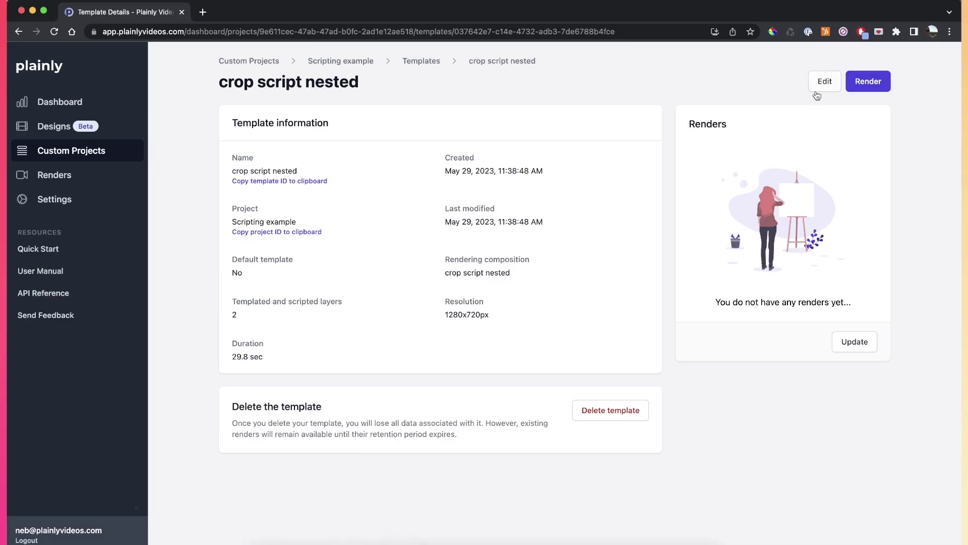
left_click(819, 82)
left_click(873, 300)
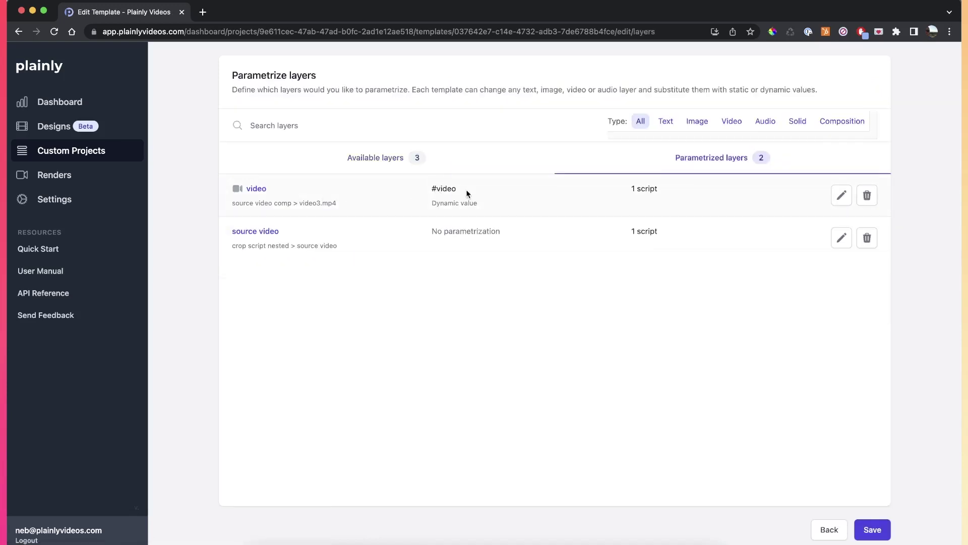
- Review the parametrized source video layer and its Crop script settings without changes
left_click_drag(466, 189, 203, 188)
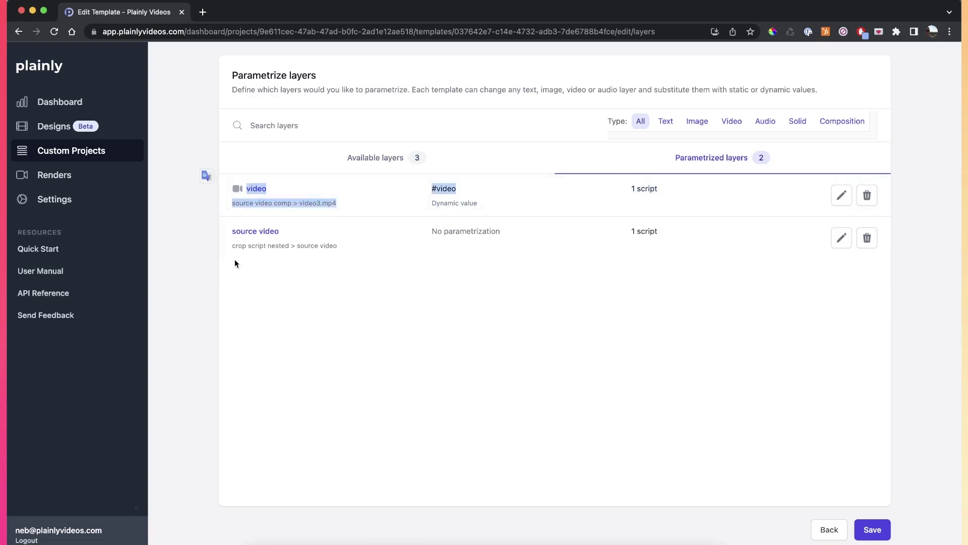
left_click_drag(303, 235, 195, 232)
left_click(171, 264)
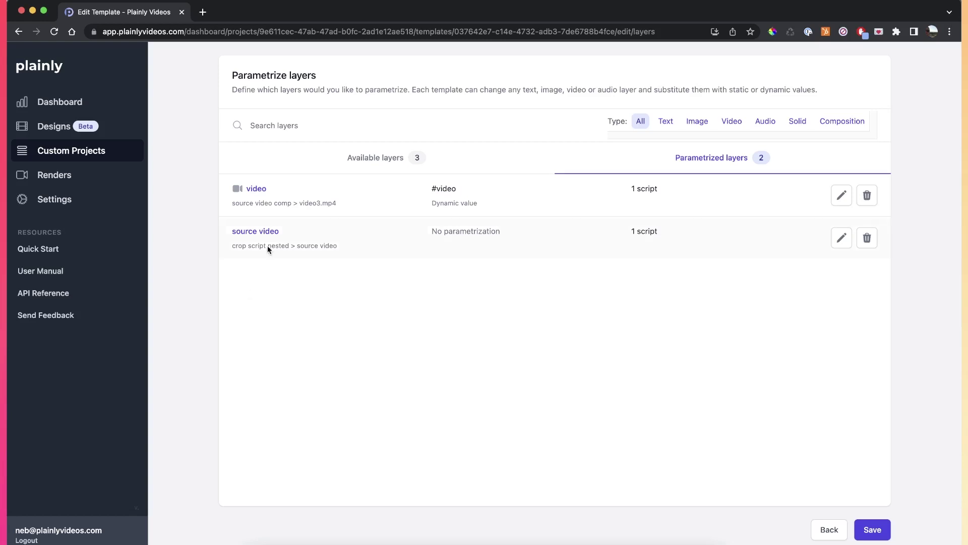
left_click_drag(291, 234, 168, 283)
left_click(168, 284)
left_click(840, 239)
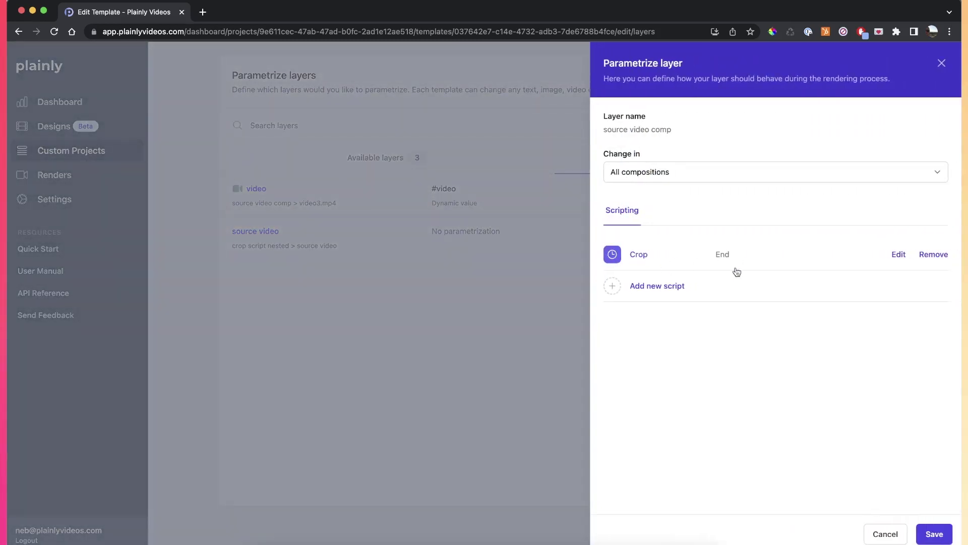
left_click(886, 534)
left_click(412, 158)
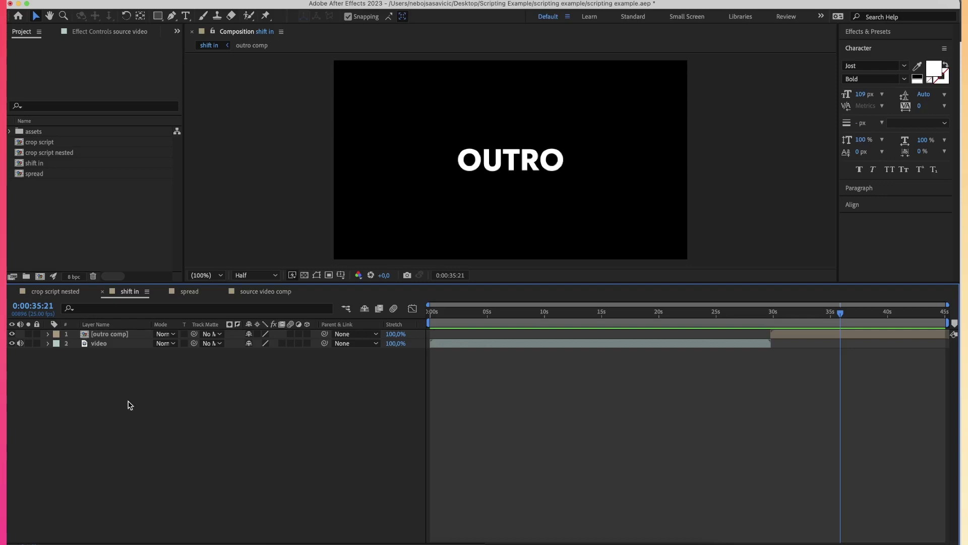
- Trim the shift in composition's video layer so it ends around 0:00:14:22
left_click(96, 344)
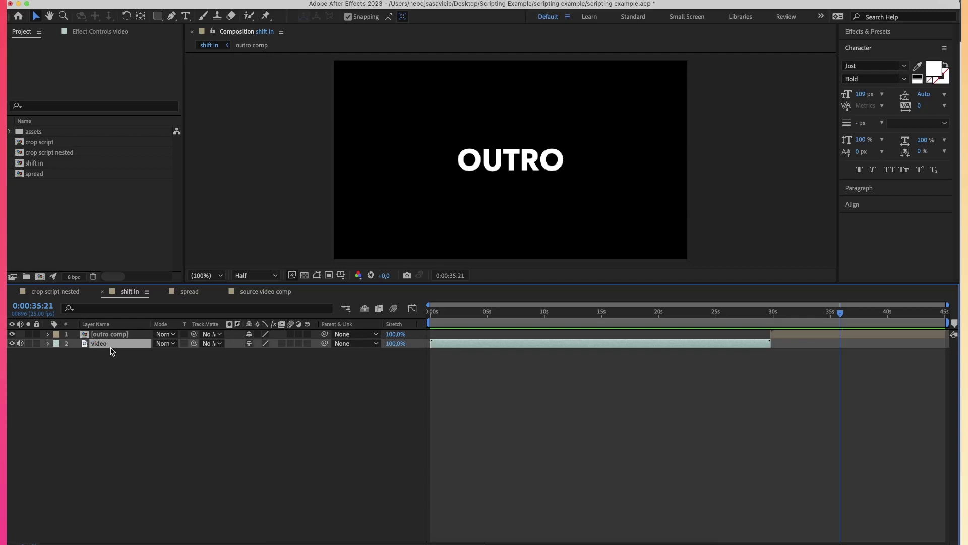
left_click_drag(774, 321, 718, 340)
left_click(824, 334)
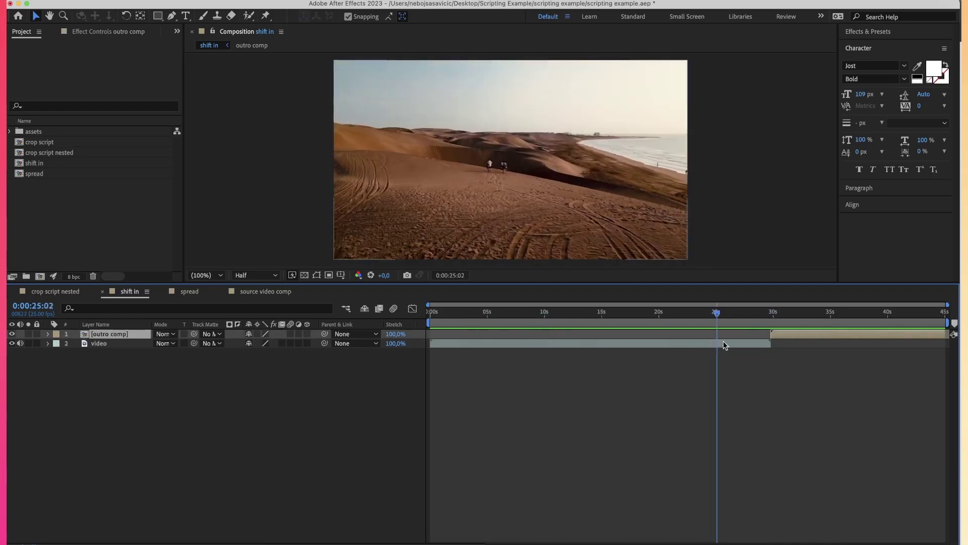
left_click(601, 327)
left_click(759, 345)
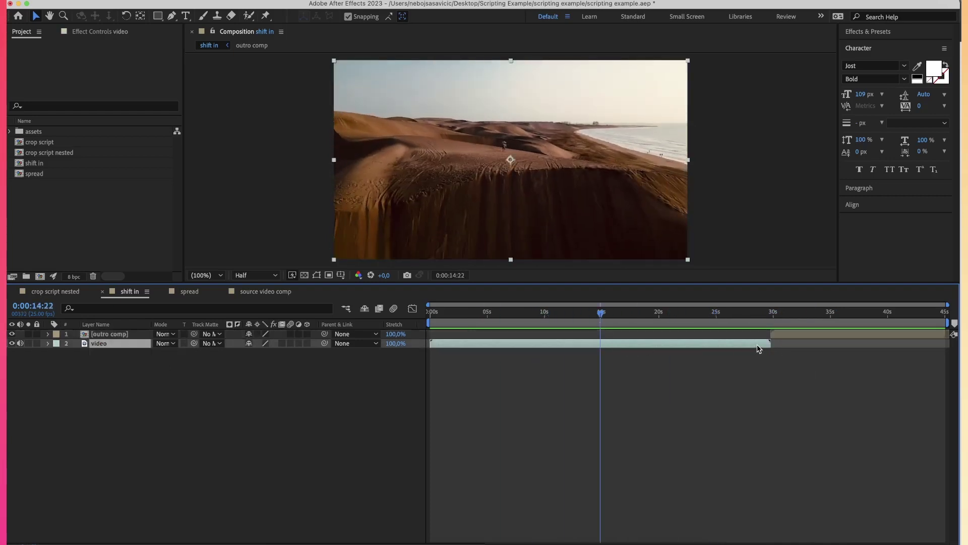
left_click_drag(771, 344, 886, 318)
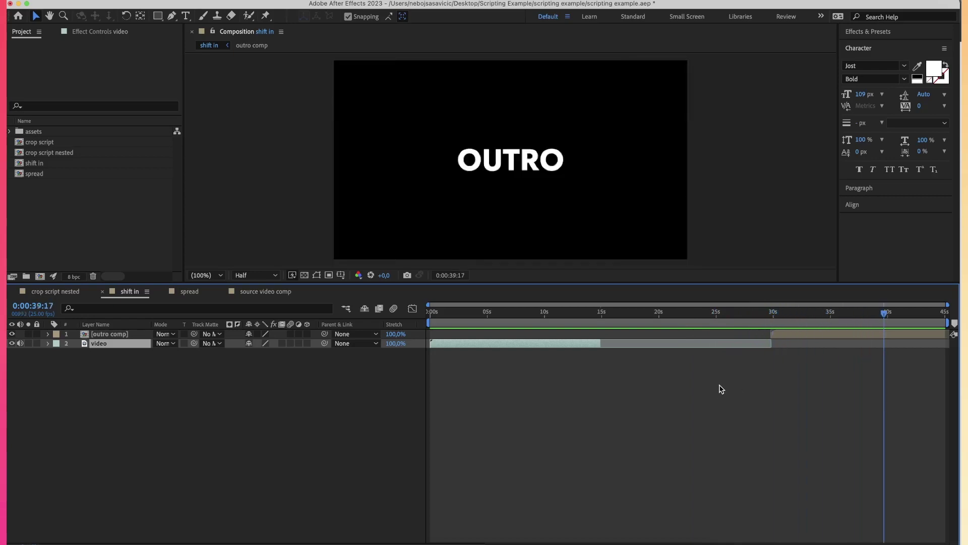
- Try the outro comp at about 15 seconds with the work area ending at 30 seconds
left_click_drag(775, 337, 619, 337)
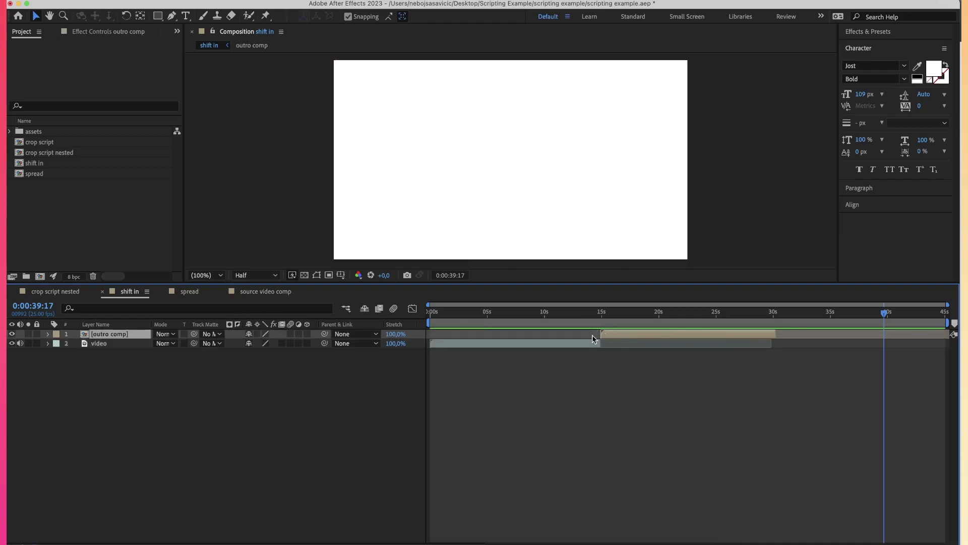
left_click_drag(601, 313, 600, 313)
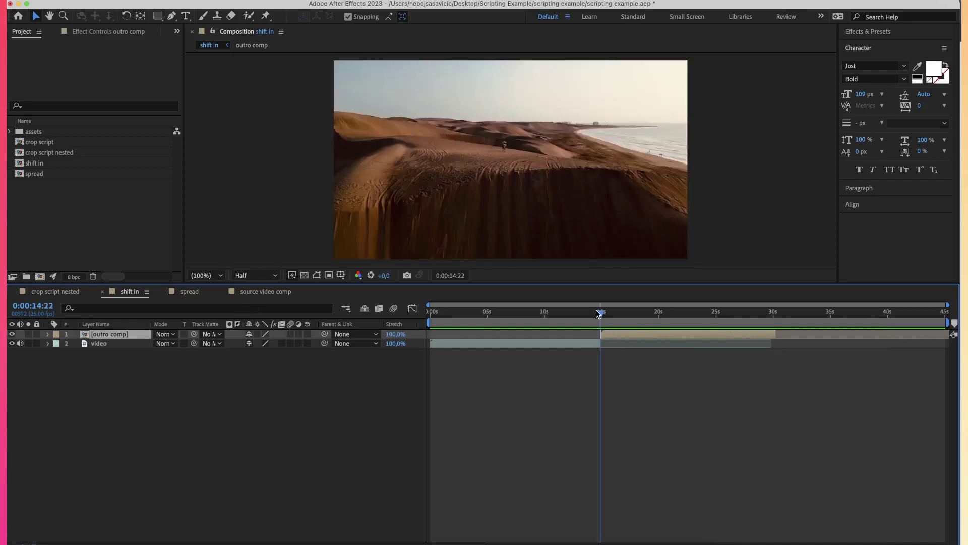
left_click(549, 343)
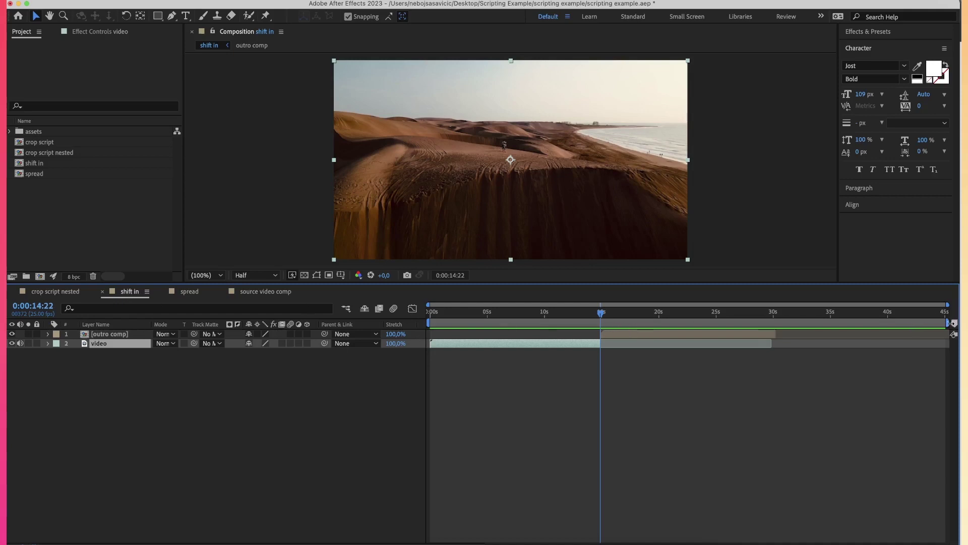
mouse_move(949, 323)
left_mouse_down()
mouse_move(764, 322)
mouse_move(777, 322)
left_mouse_up()
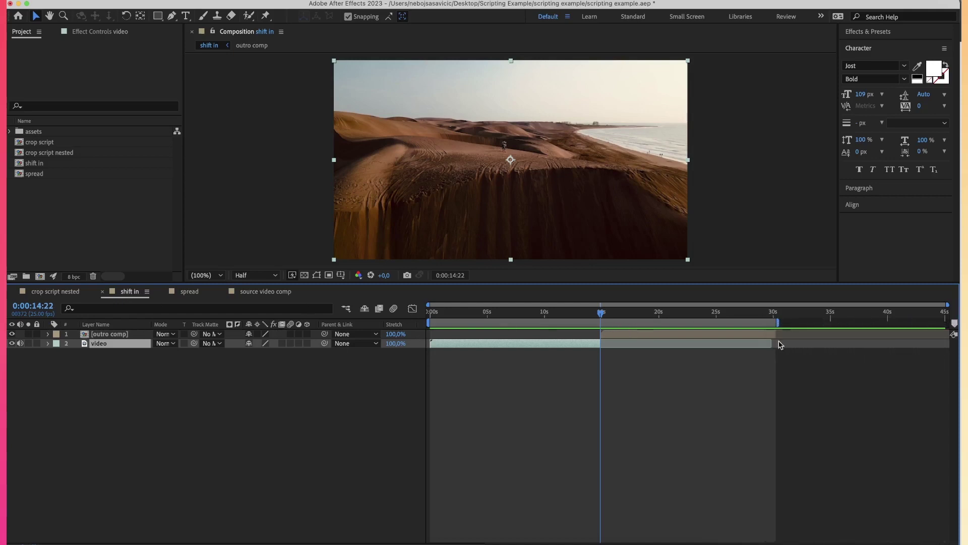
left_click(739, 402)
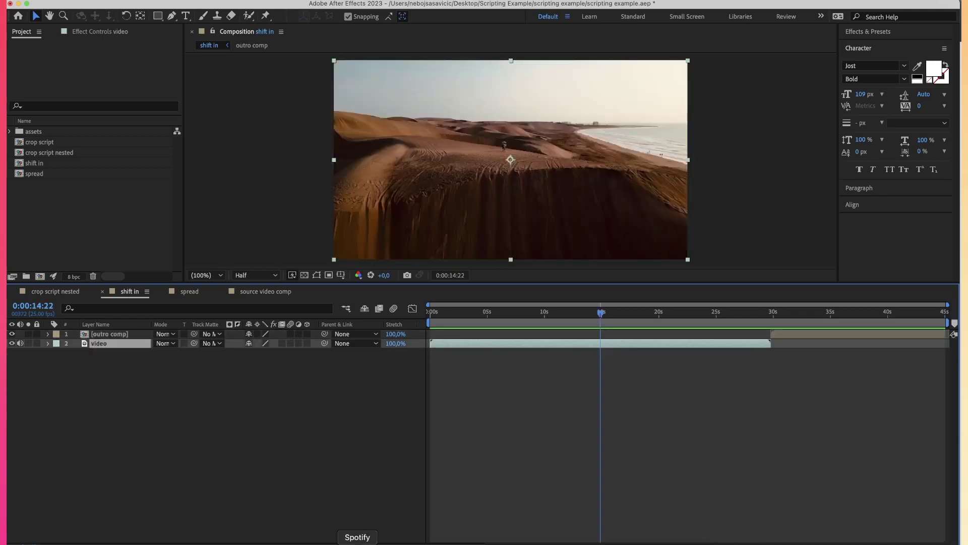
left_click(325, 543)
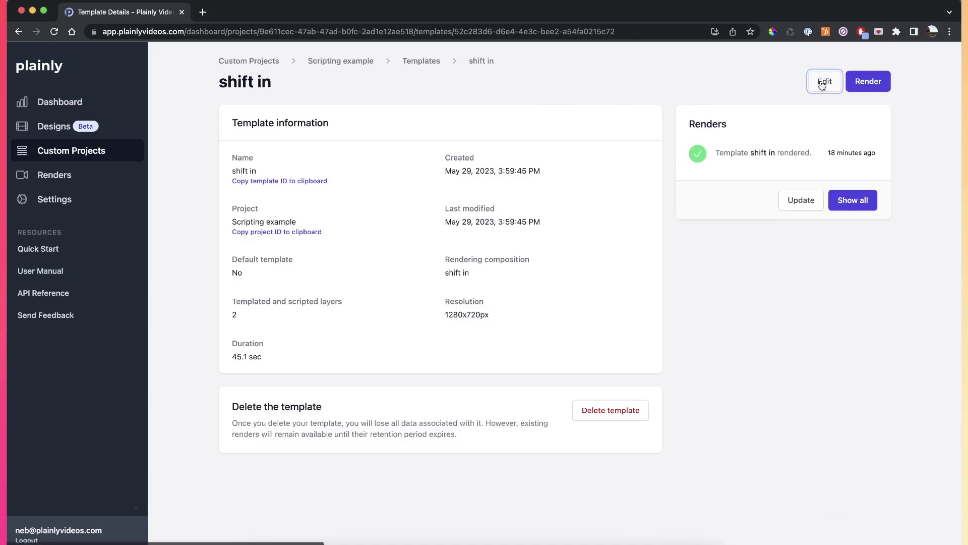
- Open the shift in template's parametrized layers and inspect the video layer, which has no scripts
left_click(821, 82)
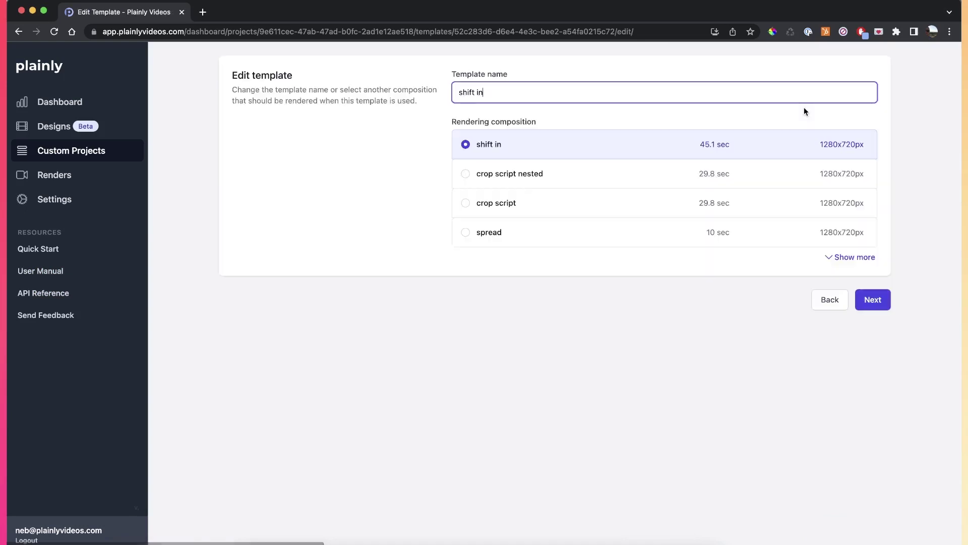
left_click(880, 303)
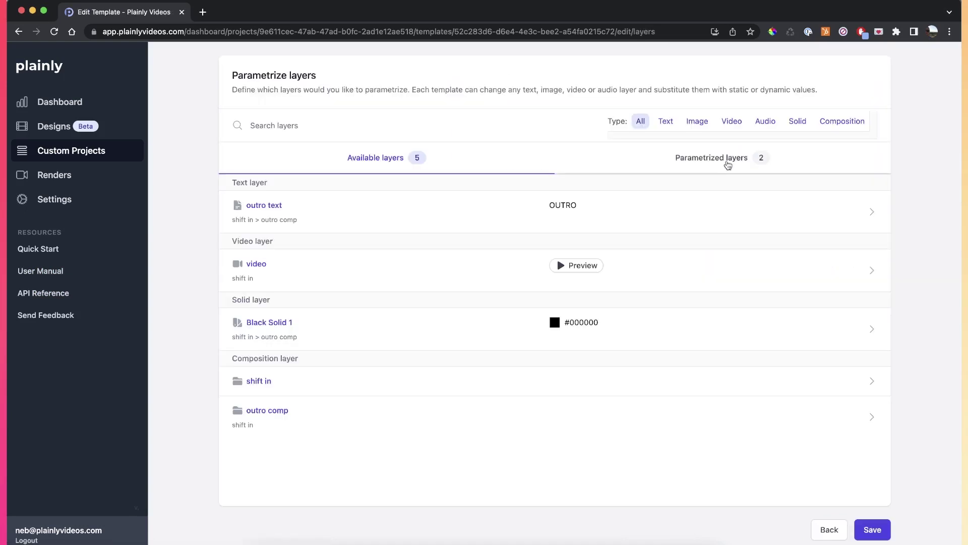
left_click(726, 160)
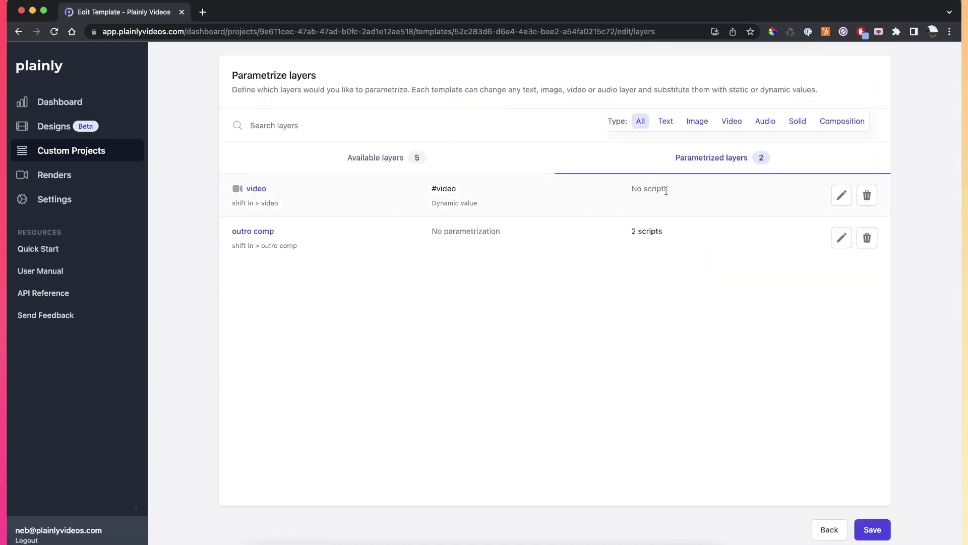
left_click_drag(665, 191, 252, 189)
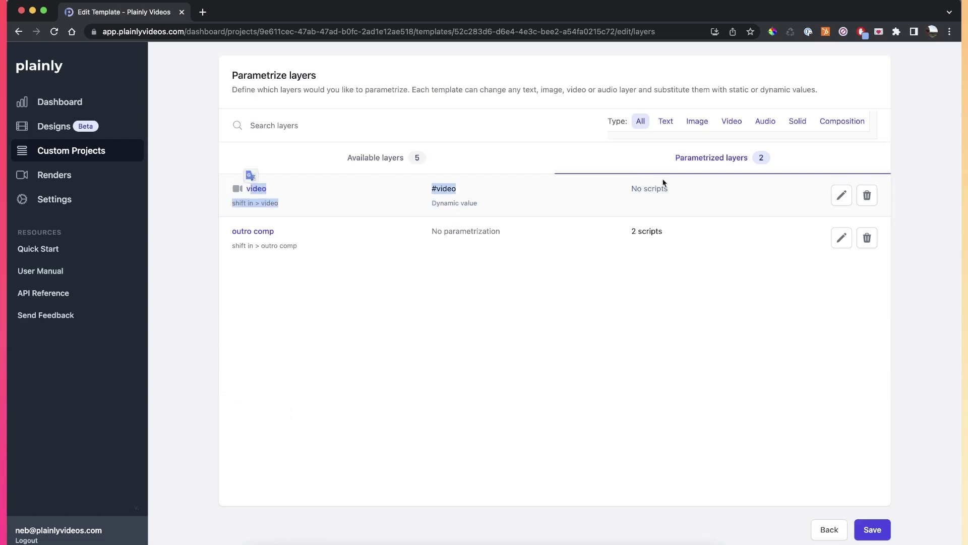
left_click(841, 198)
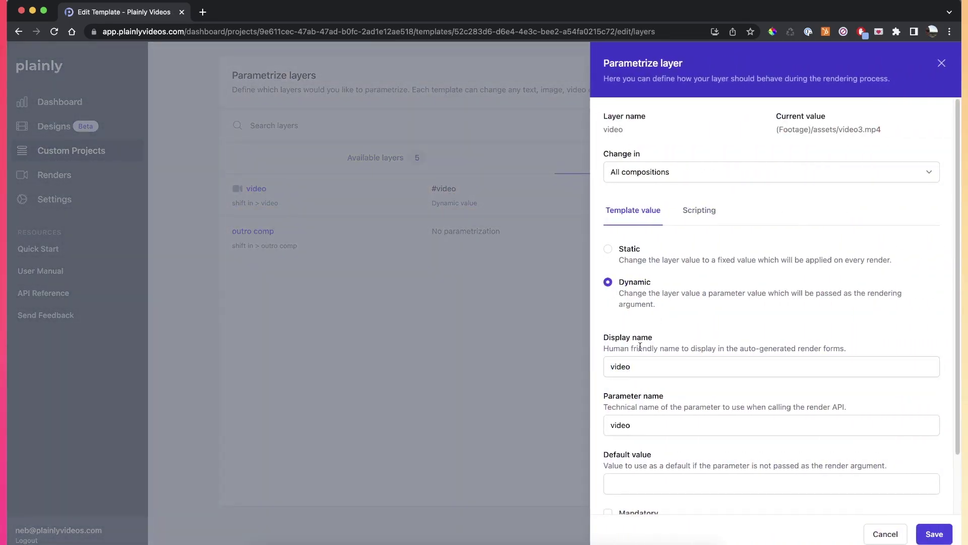
left_click(868, 533)
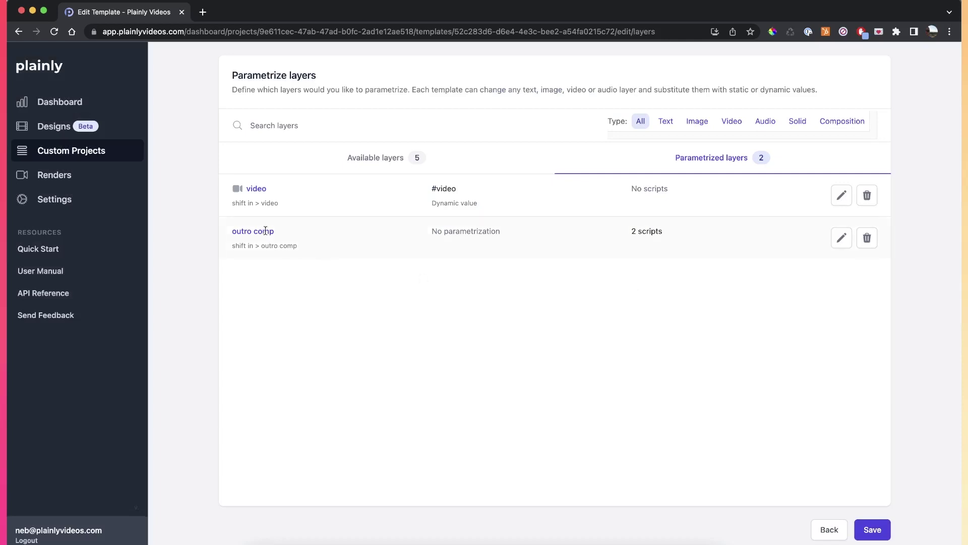
- Check the outro comp in After Effects, then open its Plainly settings with Shift in and Crop scripts
left_click_drag(276, 232, 213, 232)
left_click(182, 245)
left_click(467, 538)
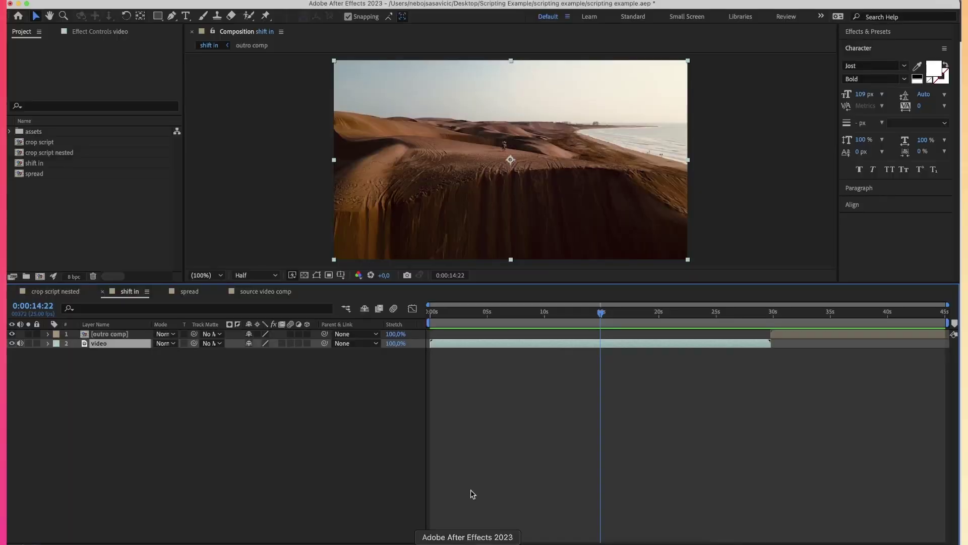
left_click_drag(820, 313, 833, 313)
left_click(833, 334)
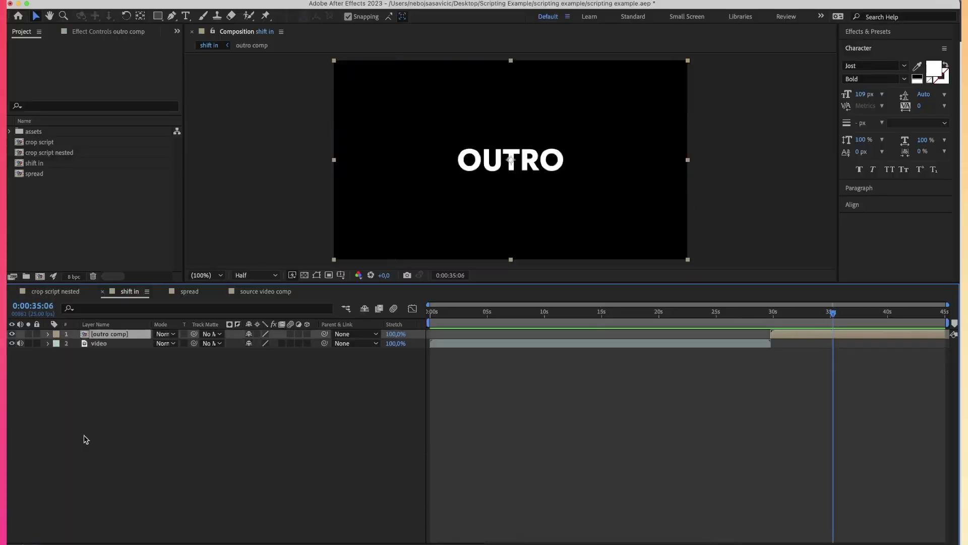
left_click(358, 537)
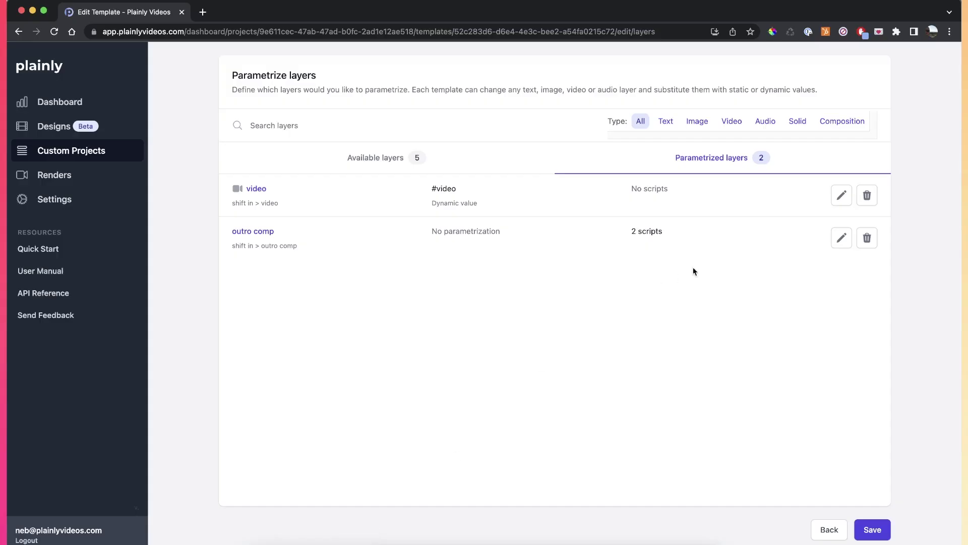
triple_click(655, 232)
left_click(841, 238)
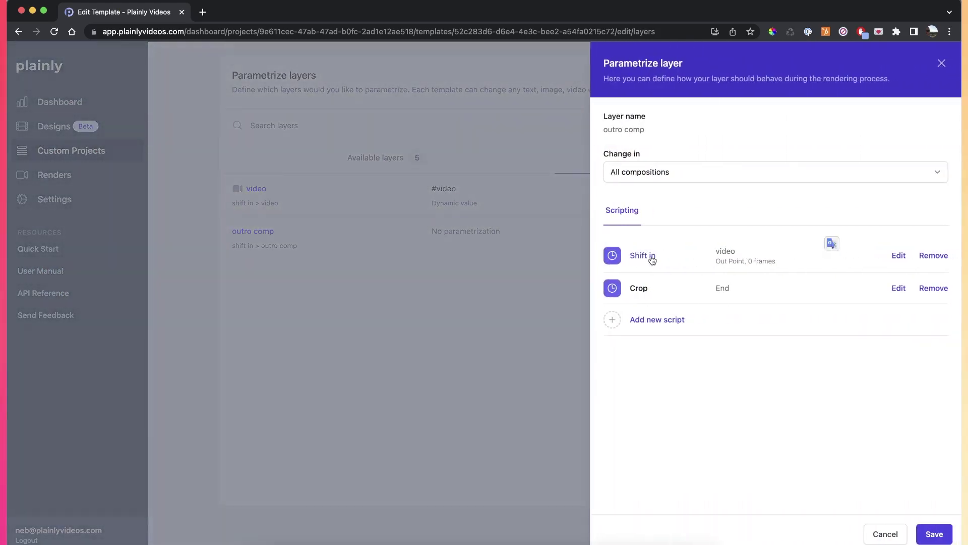
left_click(898, 256)
left_click_drag(364, 186, 383, 155)
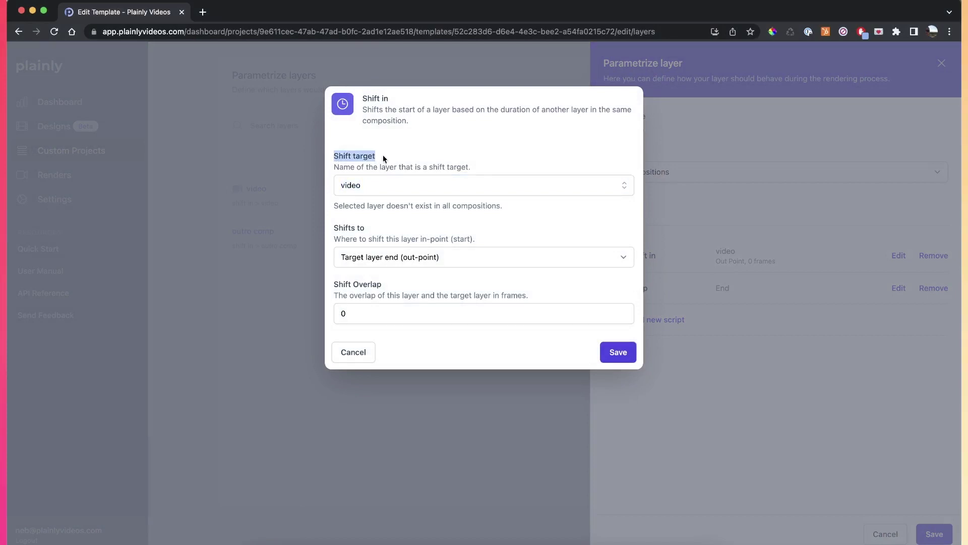
left_click_drag(331, 228, 361, 228)
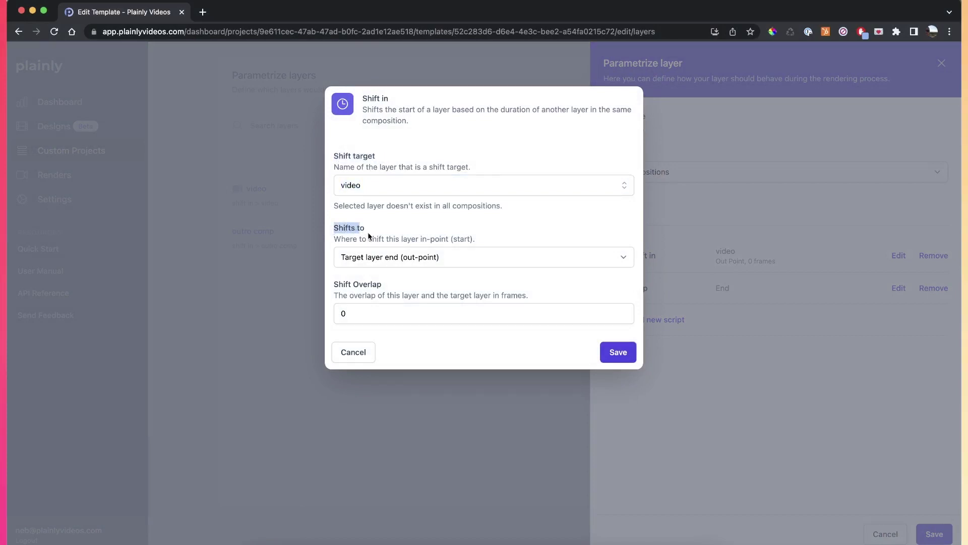
left_click(407, 263)
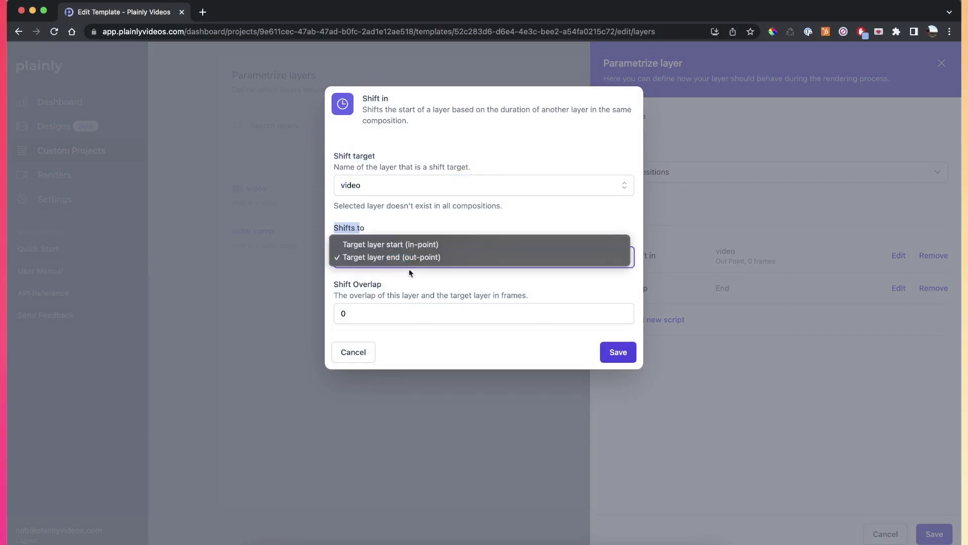
left_click(424, 220)
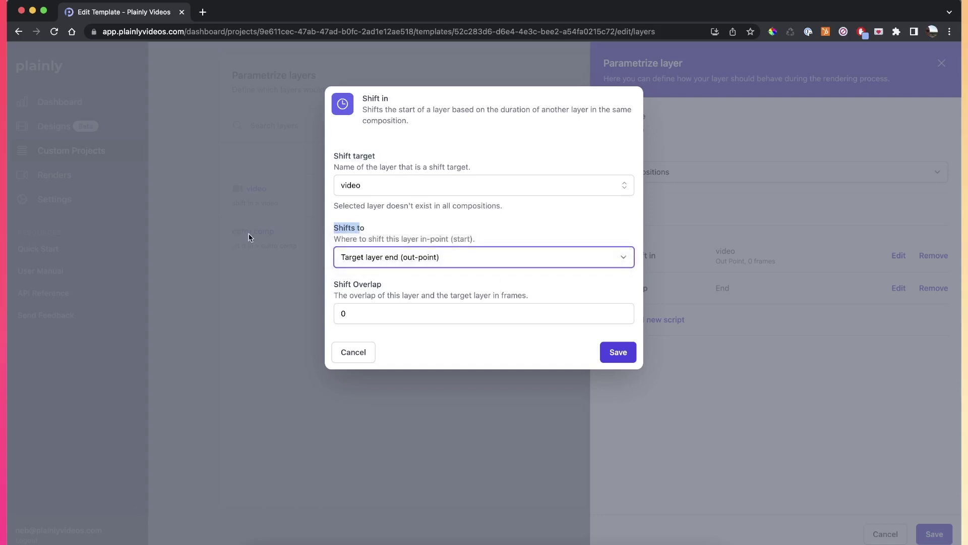
left_click(364, 182)
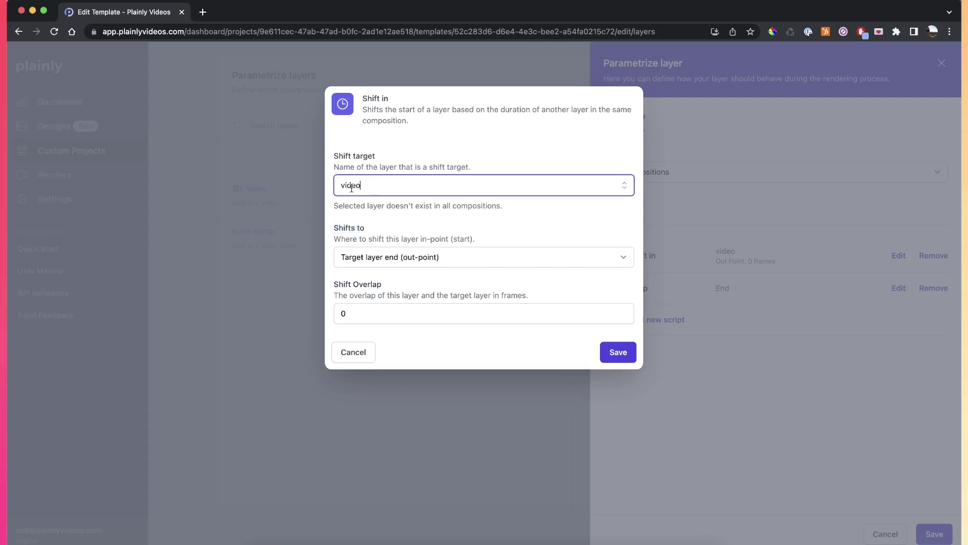
left_click(346, 358)
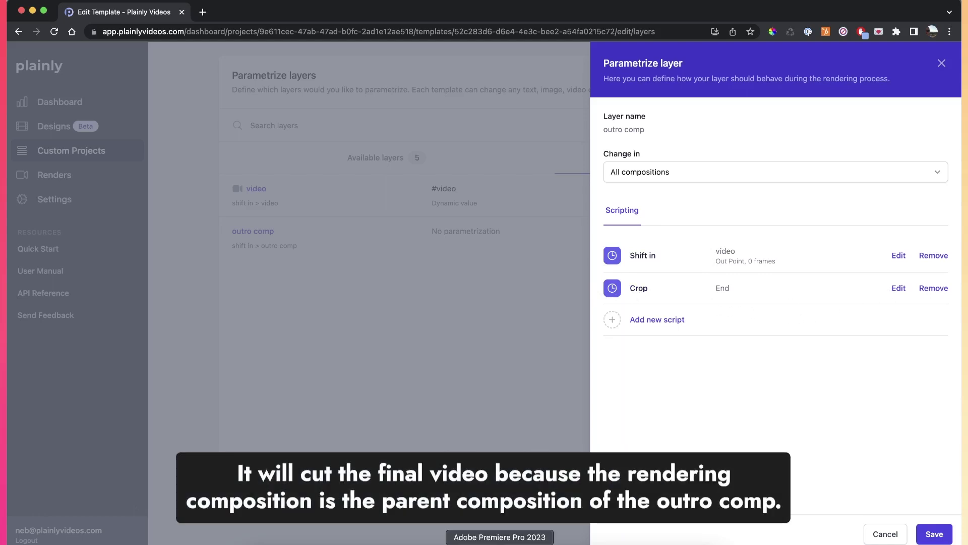
- Move the outro comp's in-point to 15:02 and end the work area at about 30 seconds
left_click(484, 542)
left_click(716, 333)
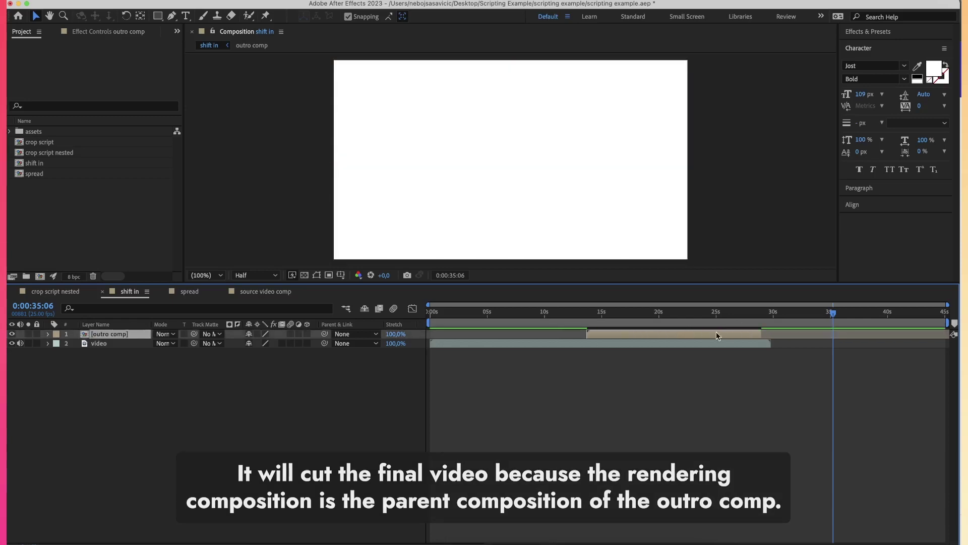
left_click_drag(766, 321, 603, 320)
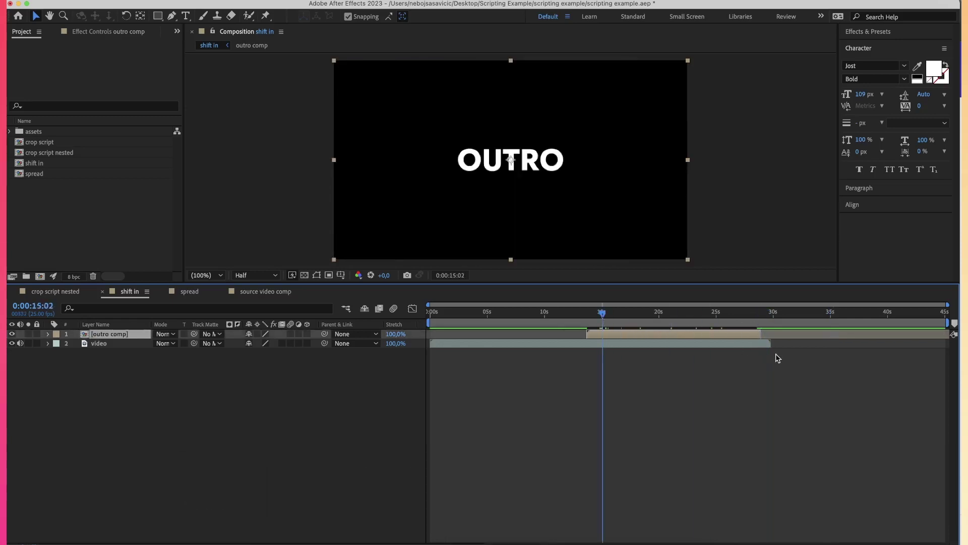
key("[")
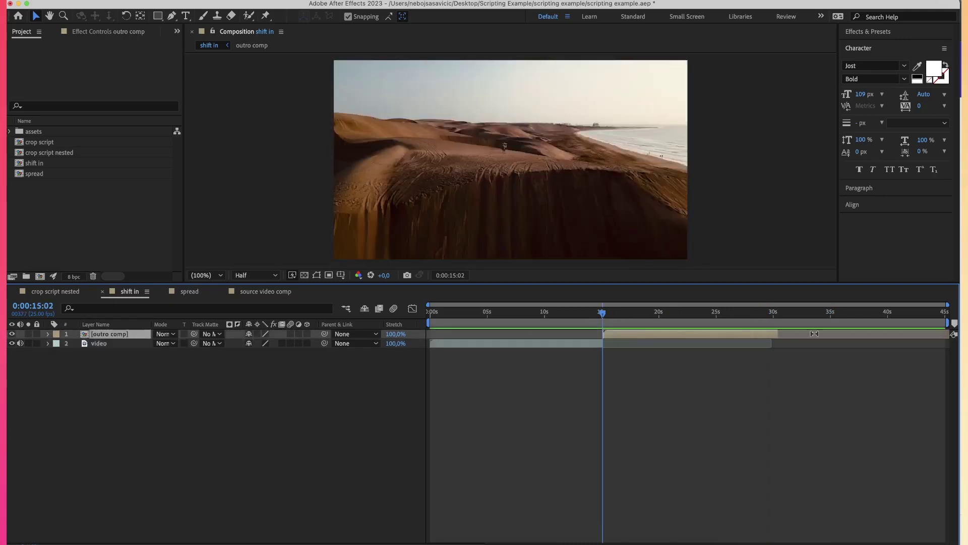
left_click(865, 318)
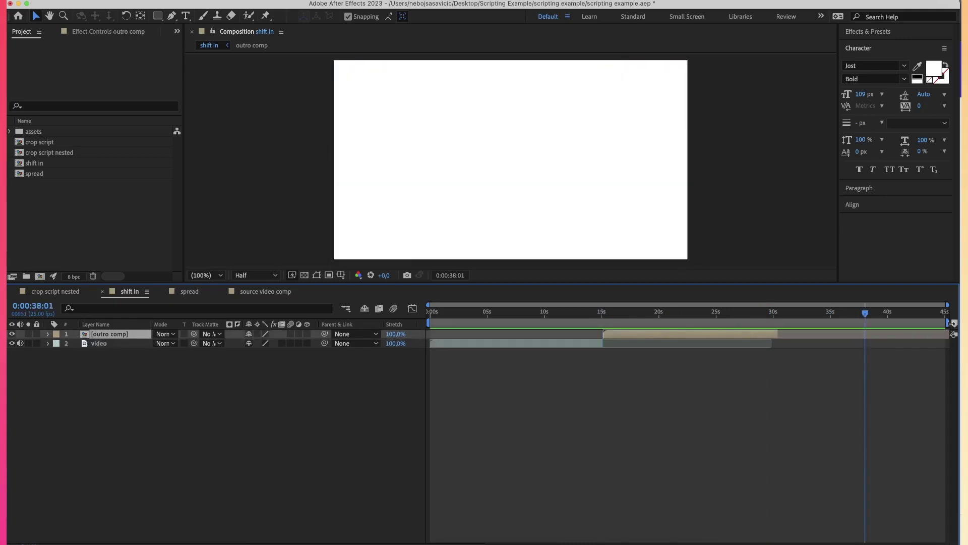
left_click_drag(952, 323, 780, 321)
left_click(703, 454)
left_click(325, 542)
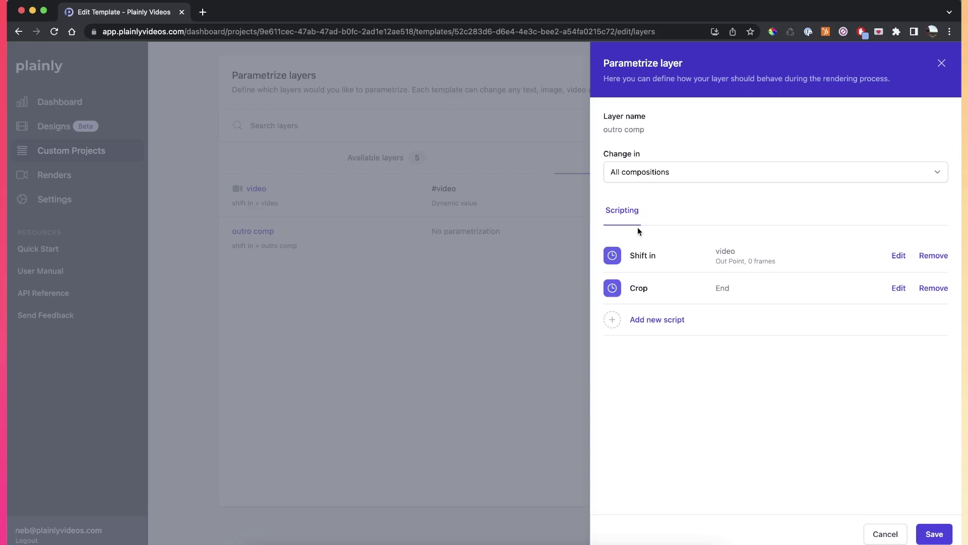
left_click(471, 540)
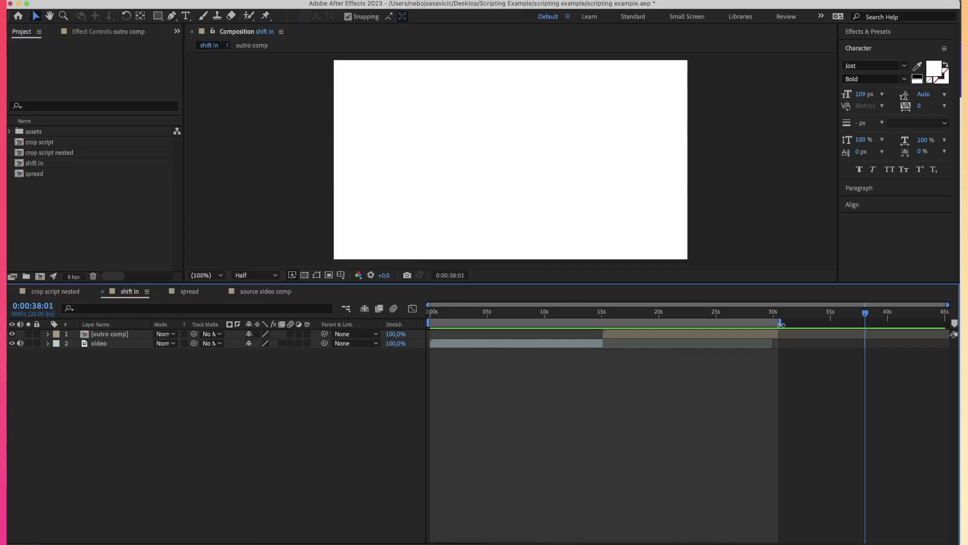
- Extend the work area, push the outro comp to about 31 seconds, and stretch the video to 29:18
left_click_drag(781, 323, 943, 324)
left_click_drag(661, 333, 828, 334)
left_click_drag(656, 314, 764, 335)
left_click_drag(603, 343, 796, 345)
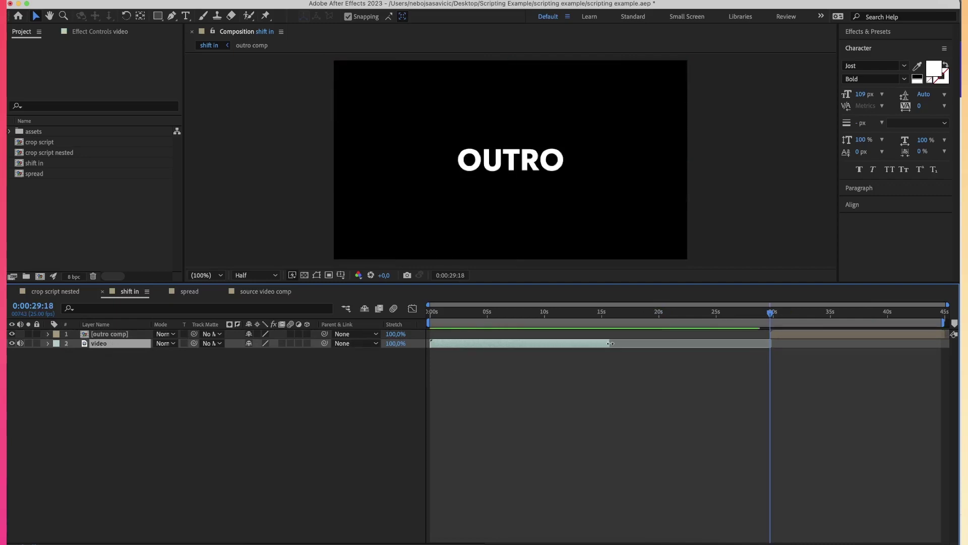
- Line the outro comp up with the video's end and end the work area there
left_click_drag(783, 334, 622, 337)
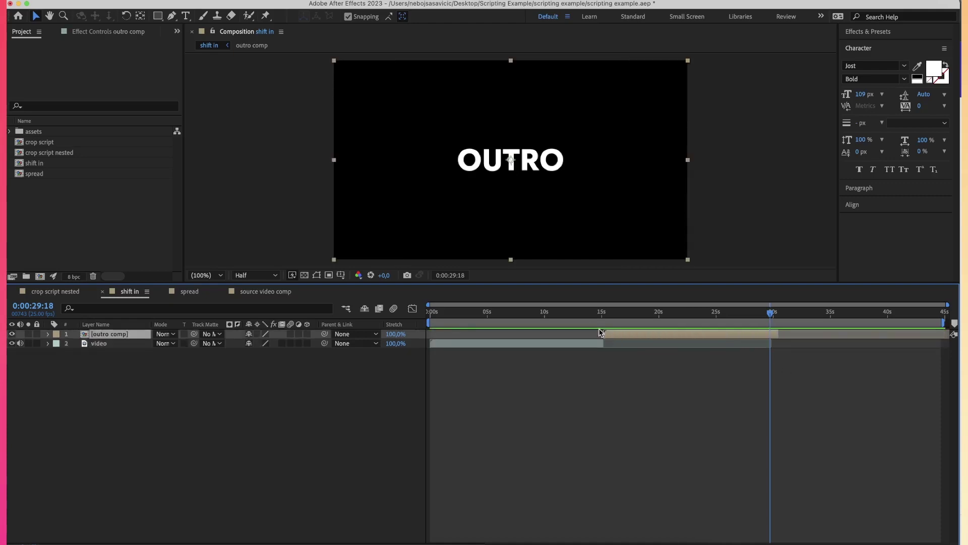
left_click(604, 314)
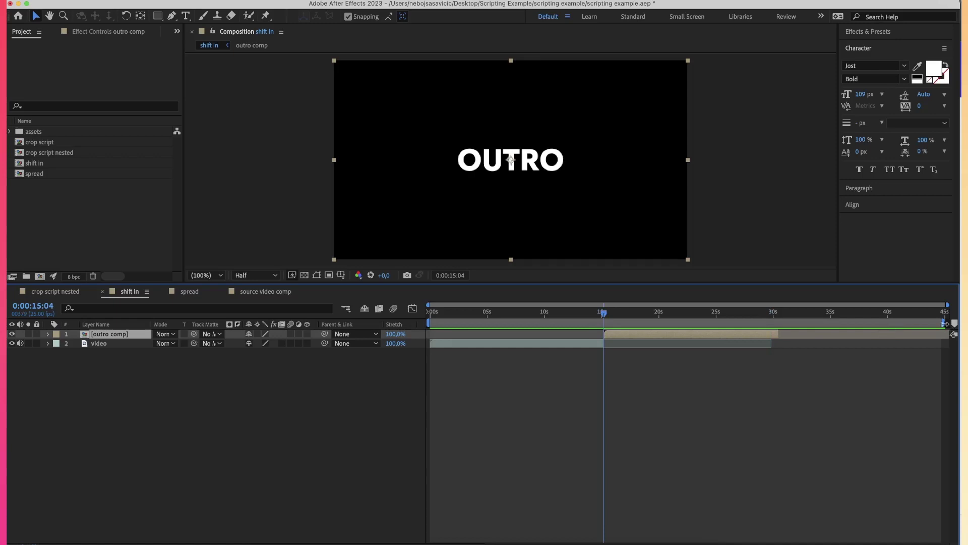
left_click_drag(944, 321, 781, 323)
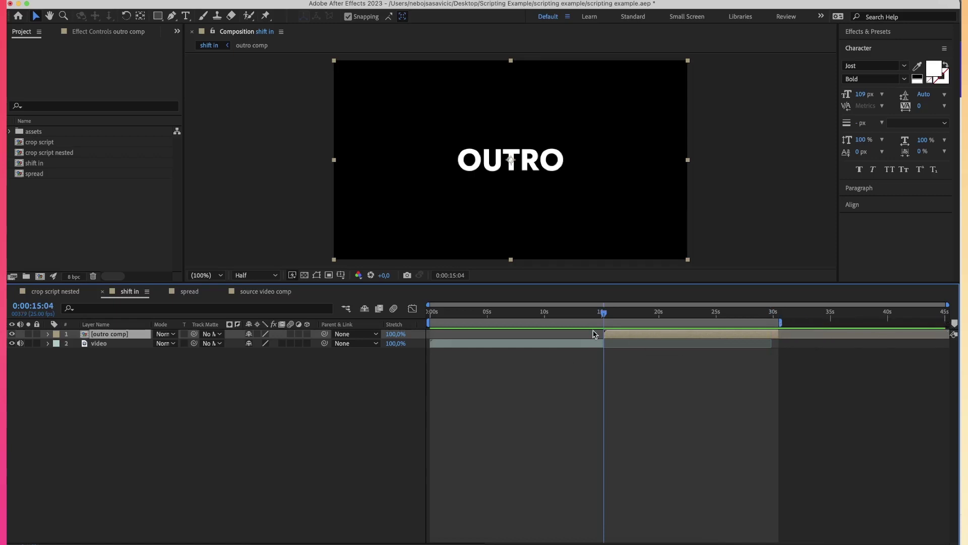
left_click(307, 538)
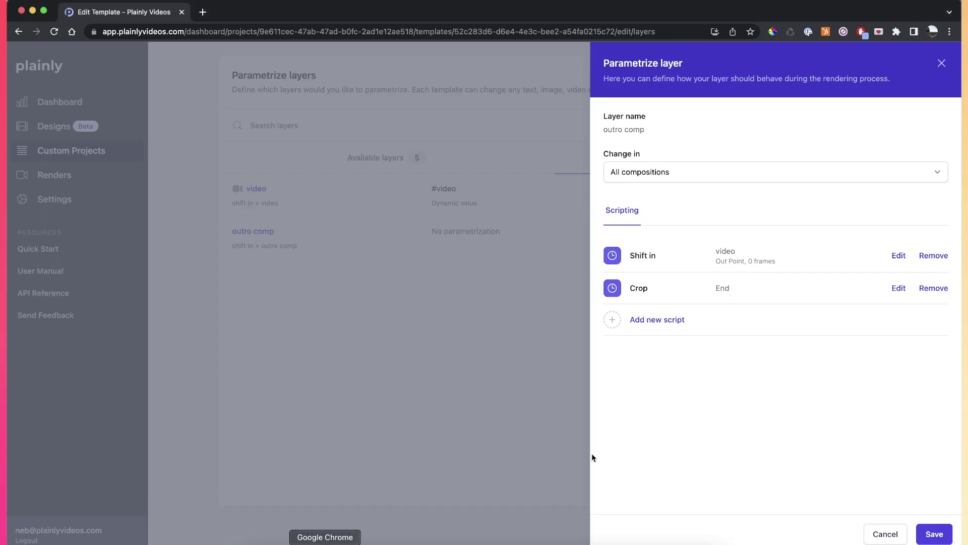
- Render the shift in template using the prefilled Pexels video URL
left_click(884, 539)
left_click(815, 532)
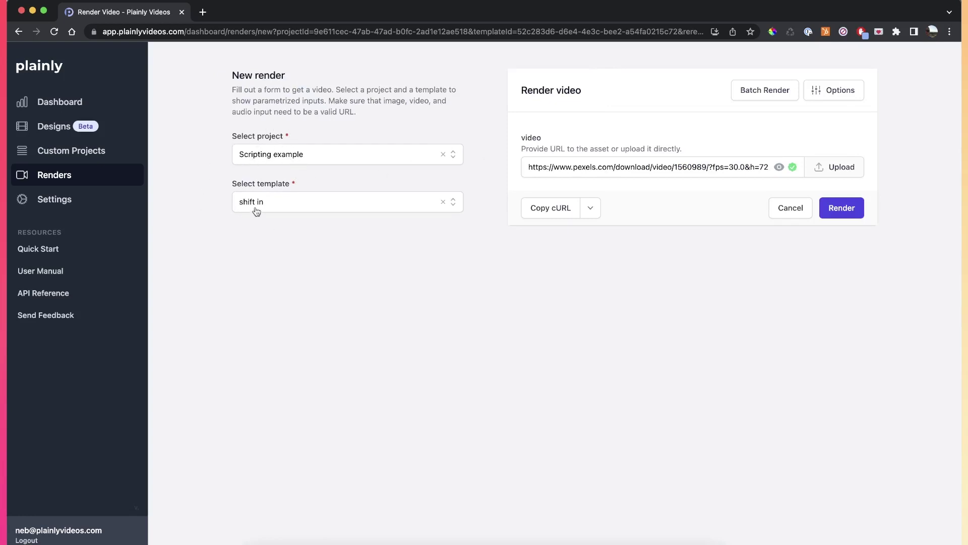
left_click(604, 172)
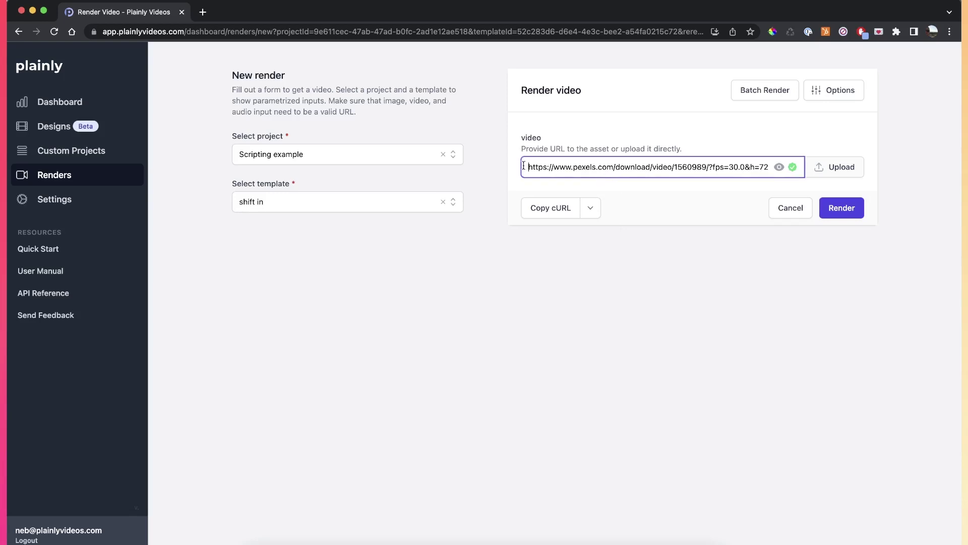
left_click_drag(523, 165, 843, 173)
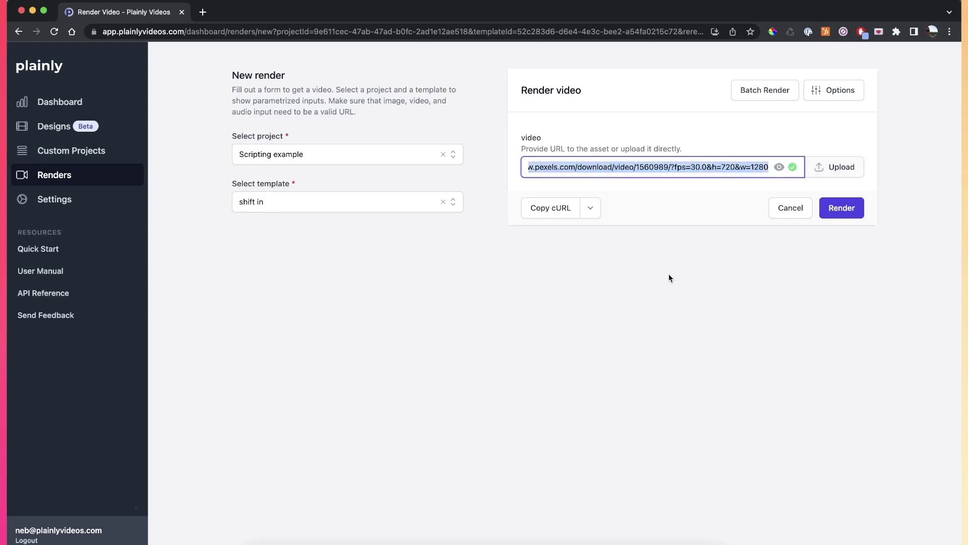
left_click(700, 250)
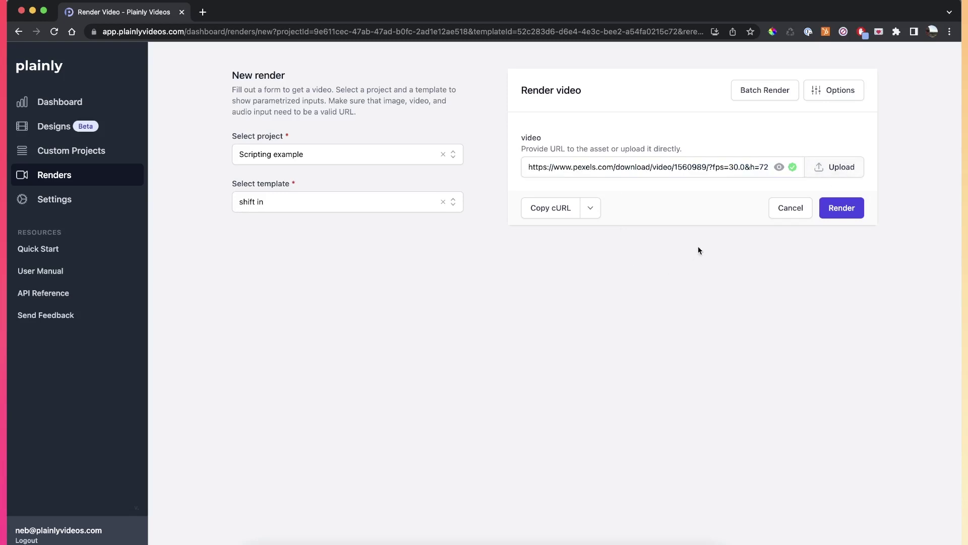
left_click(843, 217)
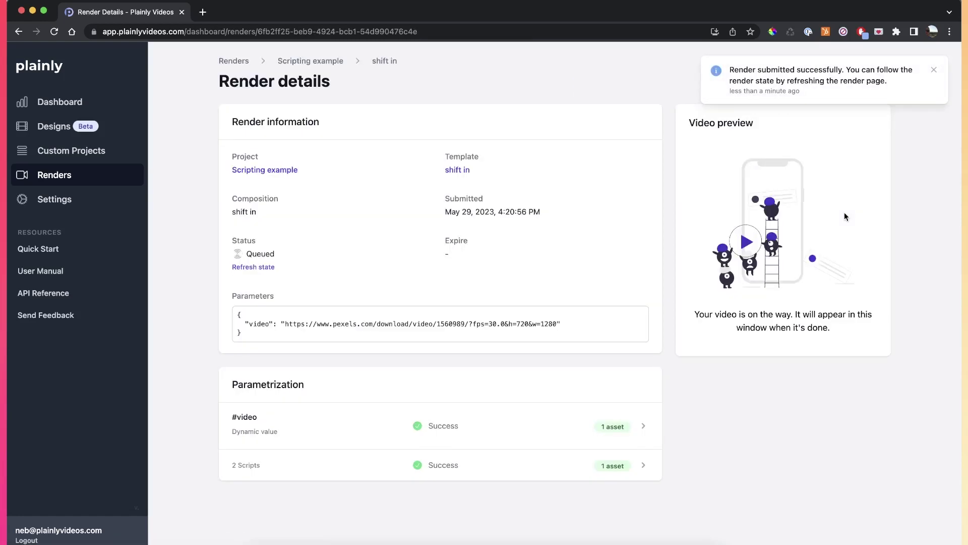
- Refresh the render to Done and play through the 28-second preview ending in the OUTRO
left_click(253, 268)
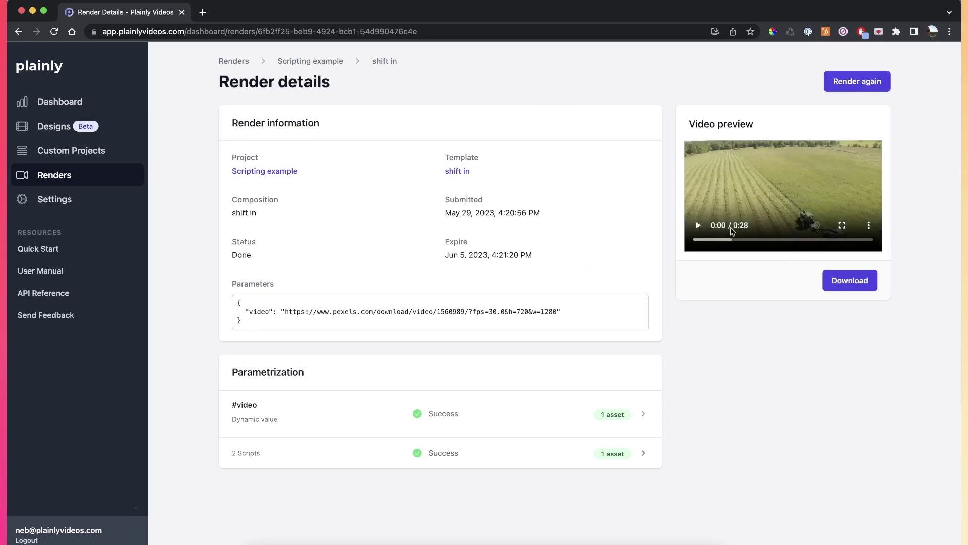
left_click(698, 226)
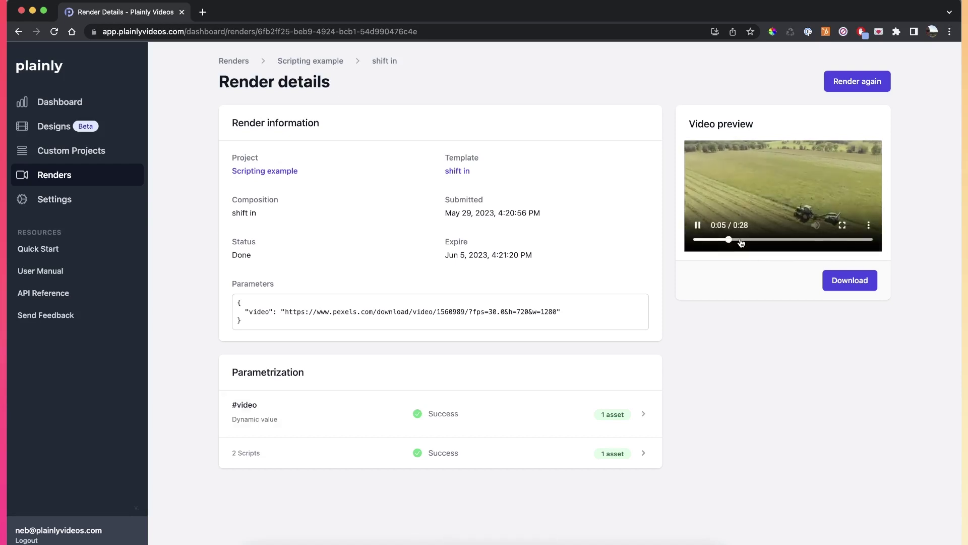
left_click_drag(740, 241, 756, 240)
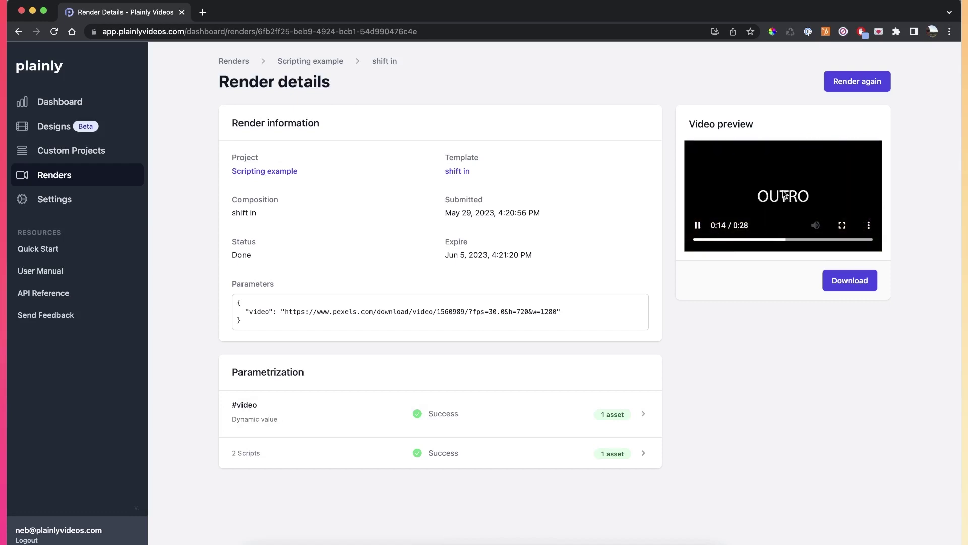
left_click_drag(807, 240, 869, 242)
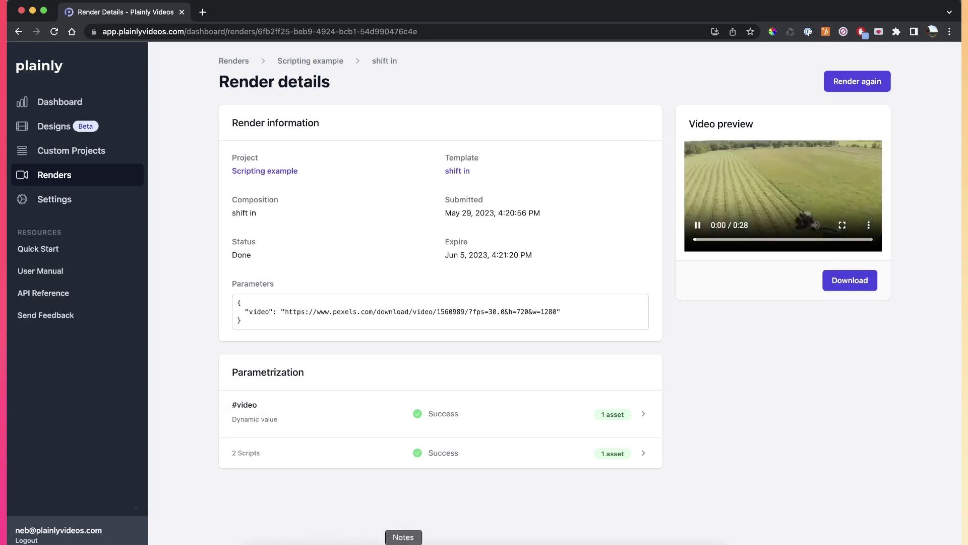
left_click(468, 542)
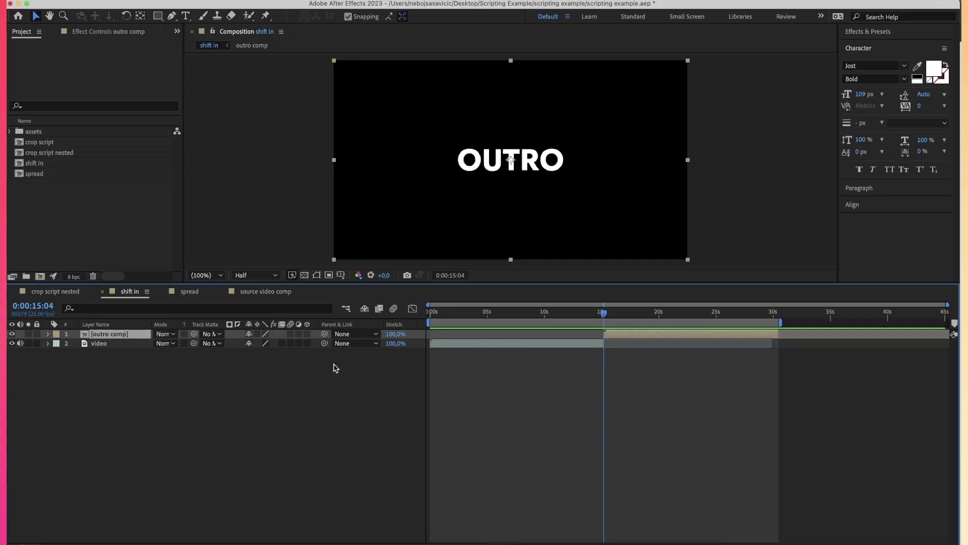
- Start the outro comp exactly at the video's end at 29:18 and review the timeline
left_click(311, 388)
key("ctrl+Down")
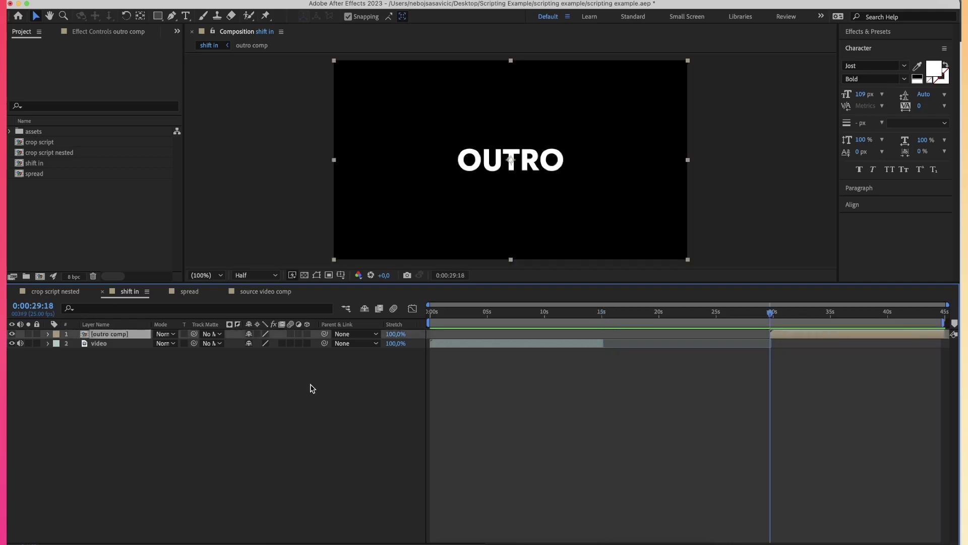
key("ctrl+Down")
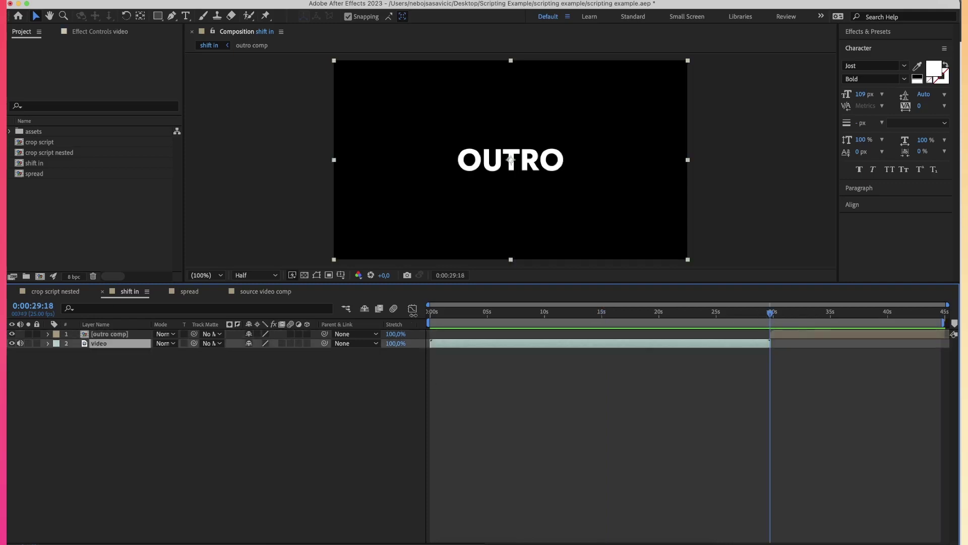
mouse_move(771, 318)
left_mouse_down()
mouse_move(651, 320)
mouse_move(772, 325)
left_mouse_up()
left_click(143, 333)
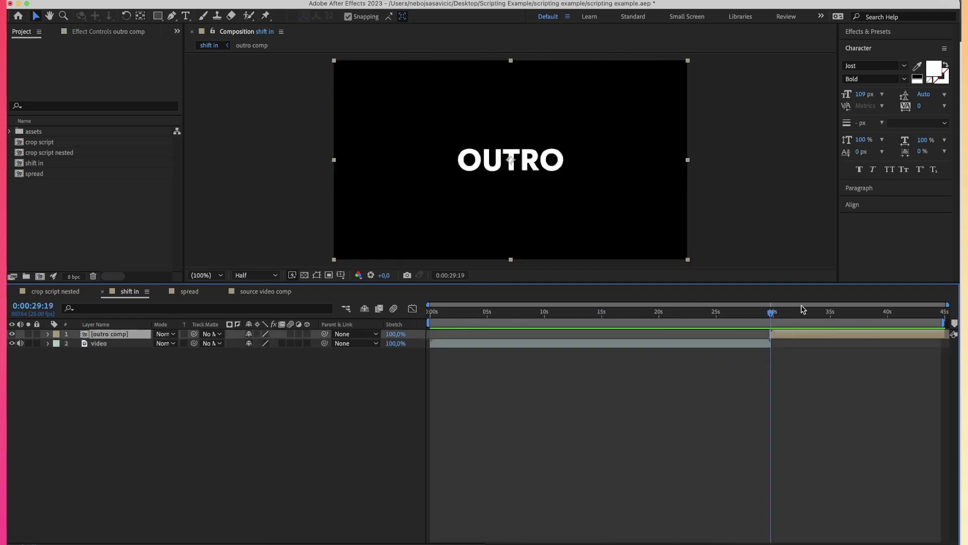
left_click_drag(910, 313, 946, 325)
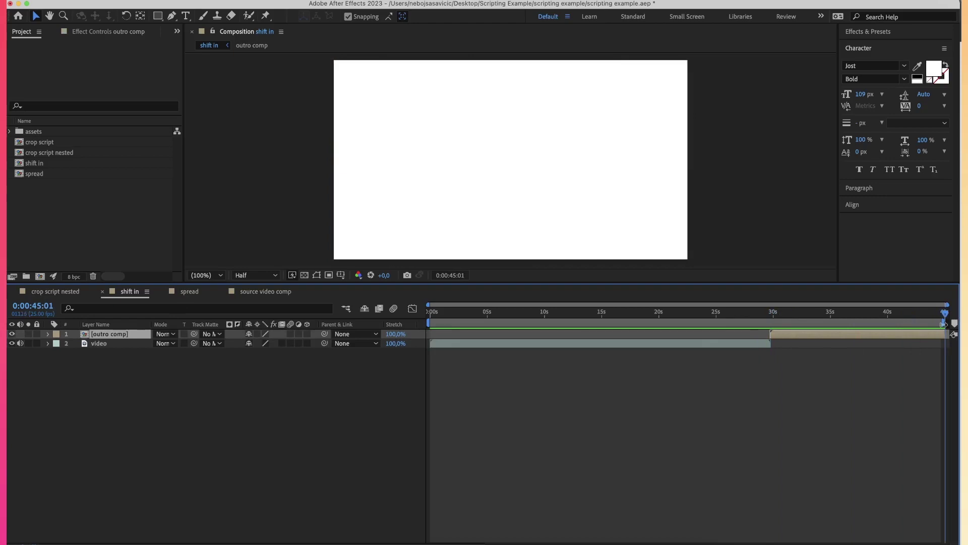
left_click(810, 434)
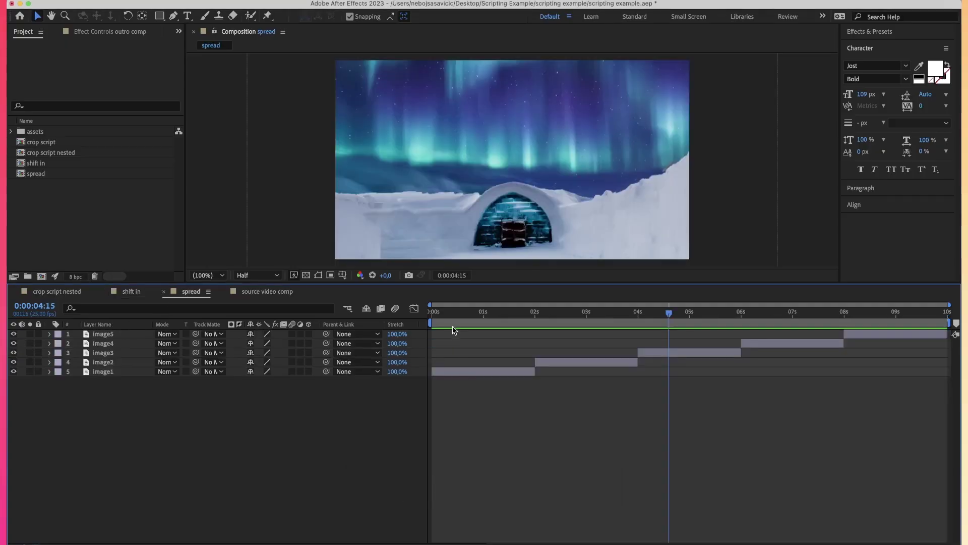
left_click_drag(452, 329, 875, 352)
key("super+a")
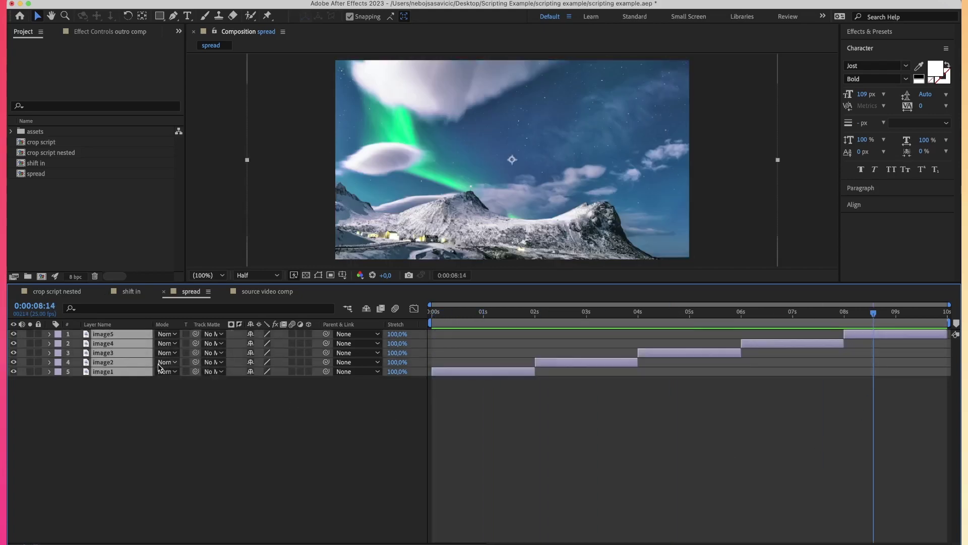
left_click(150, 437)
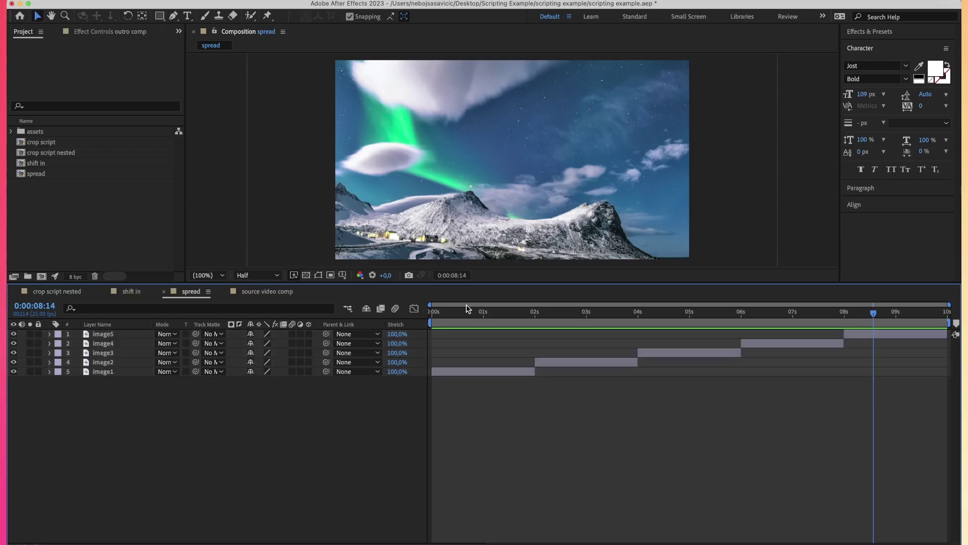
left_click(487, 313)
left_click_drag(488, 313, 782, 322)
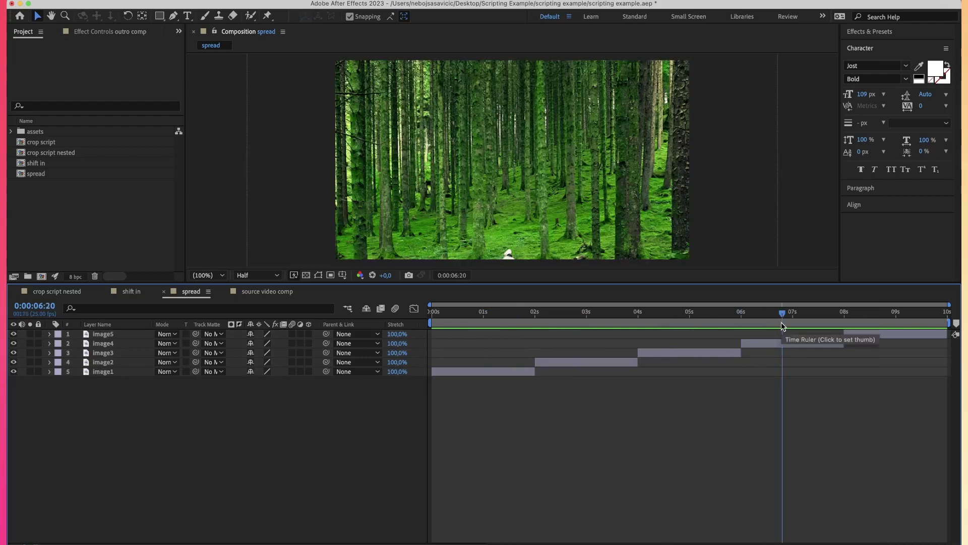
left_click_drag(721, 314, 655, 313)
left_click(436, 313)
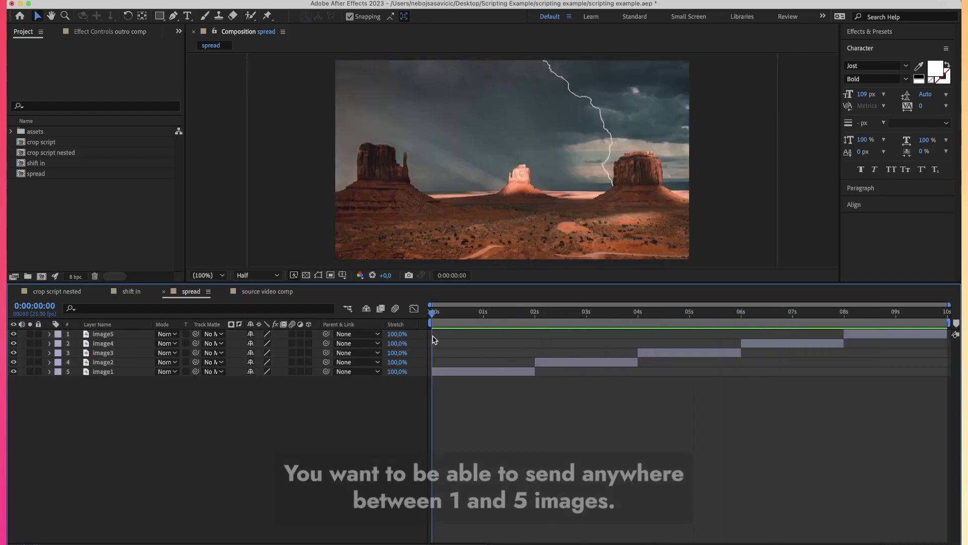
left_click_drag(441, 323, 749, 327)
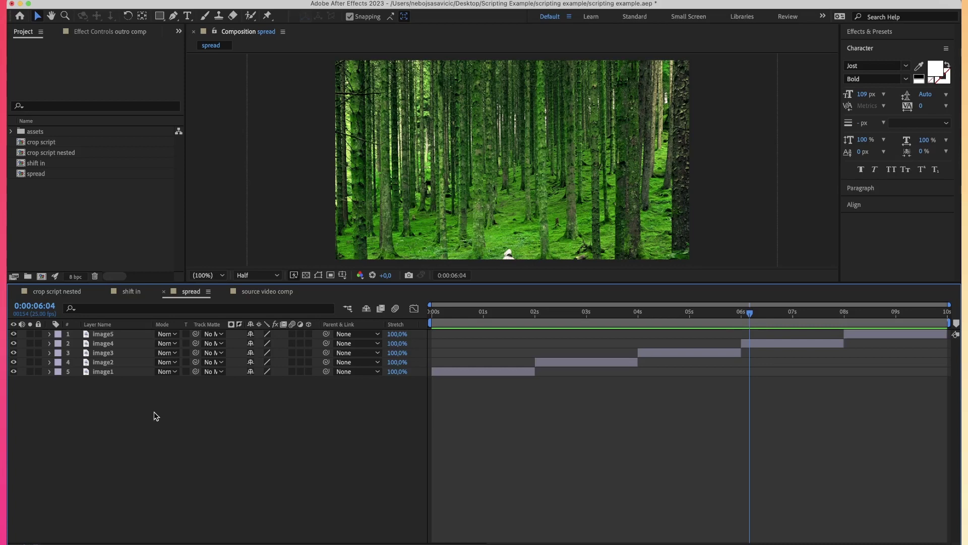
left_click(761, 332)
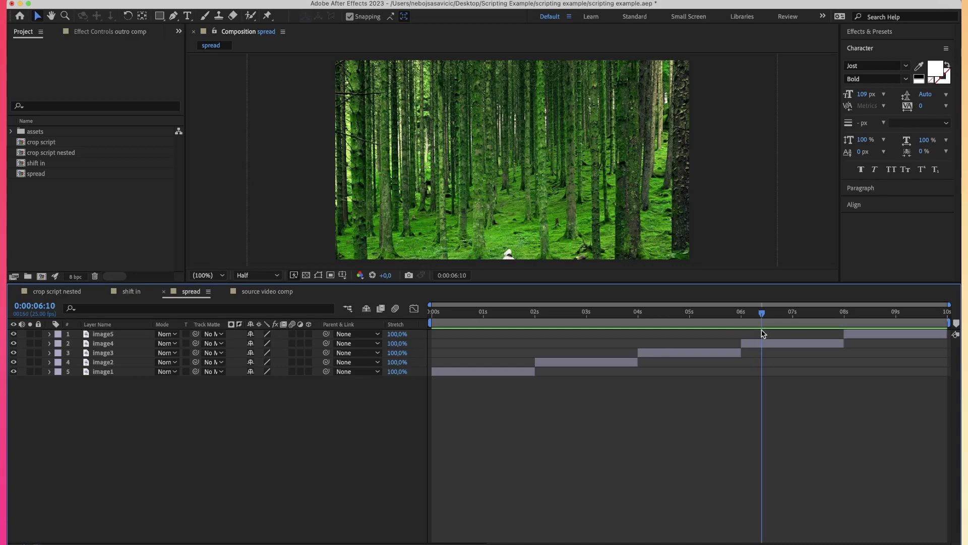
left_click_drag(763, 333, 882, 334)
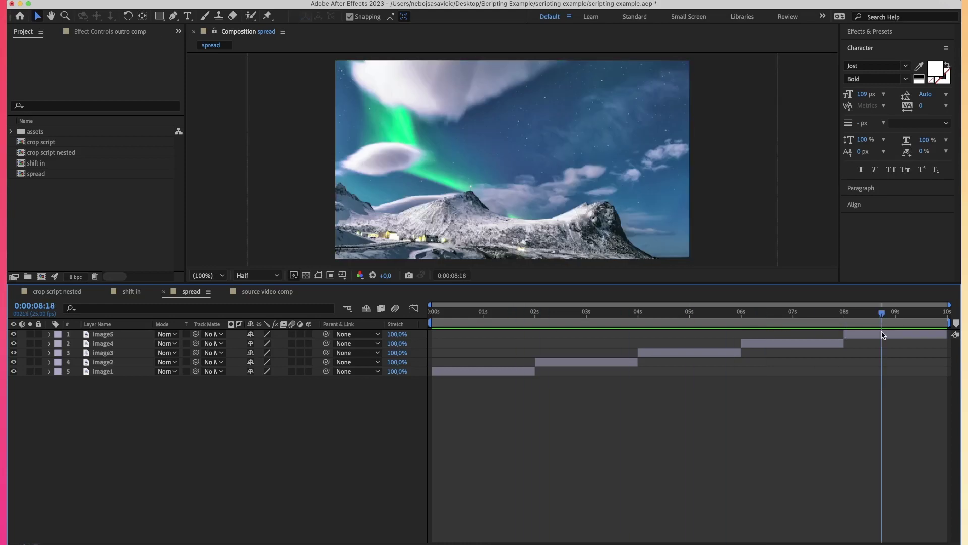
left_click(883, 335)
- Review the spread template's parametrized layers image1 through image5
key("i")
key("o")
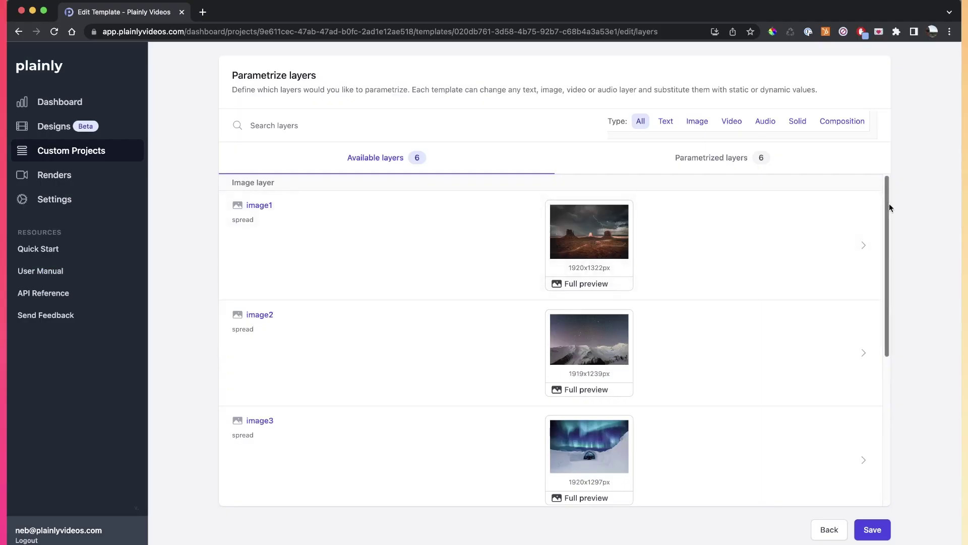
left_click_drag(888, 204, 873, 359)
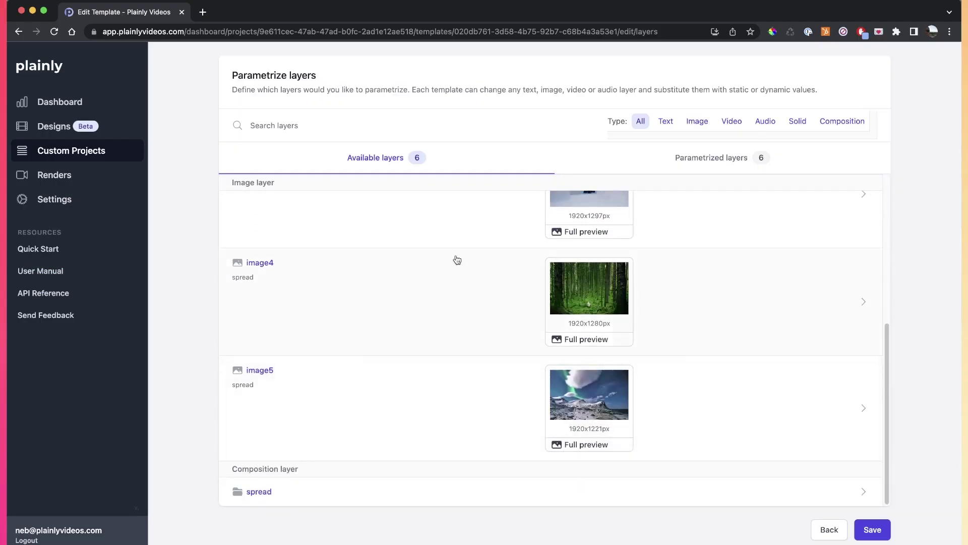
left_click(664, 169)
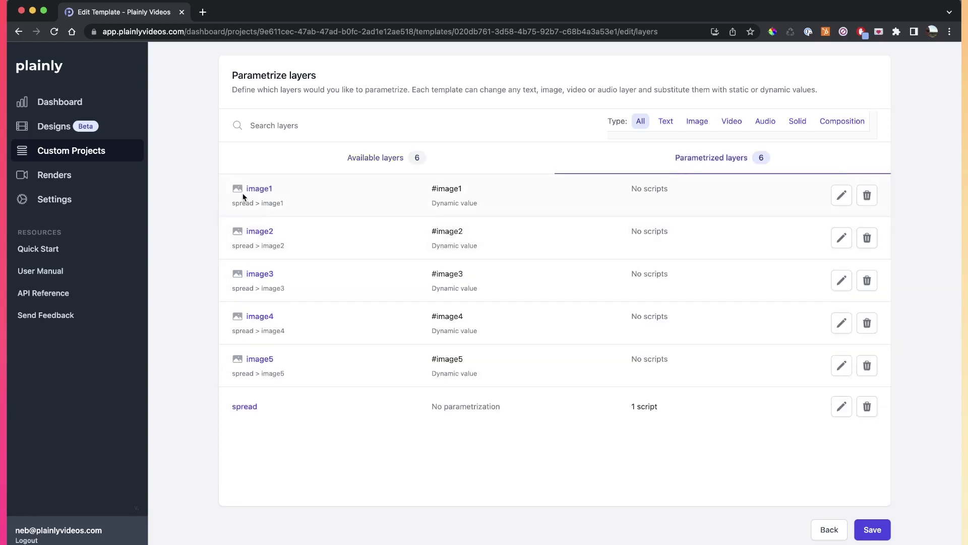
left_click_drag(462, 358, 430, 194)
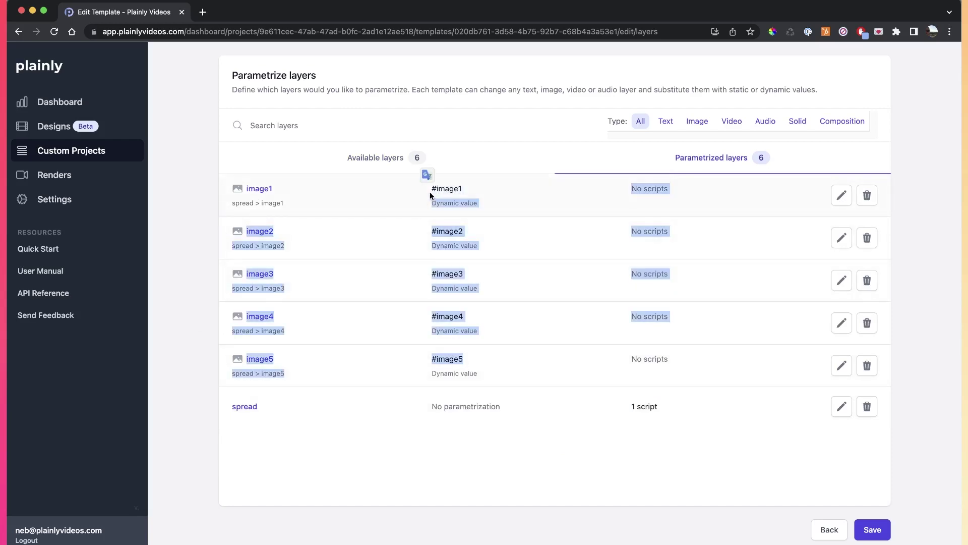
- Inspect the spread layer's Spread layers script, then save the template
left_click(842, 406)
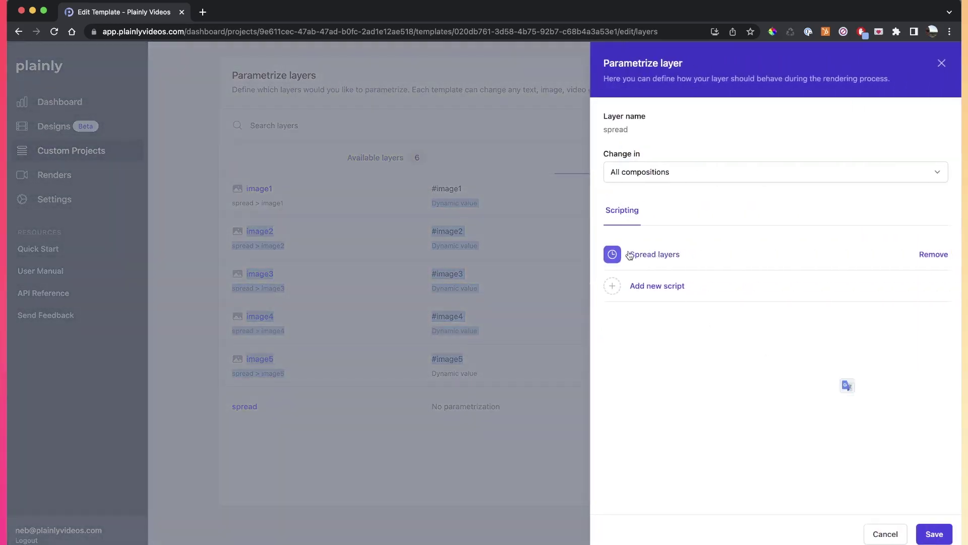
left_click(885, 533)
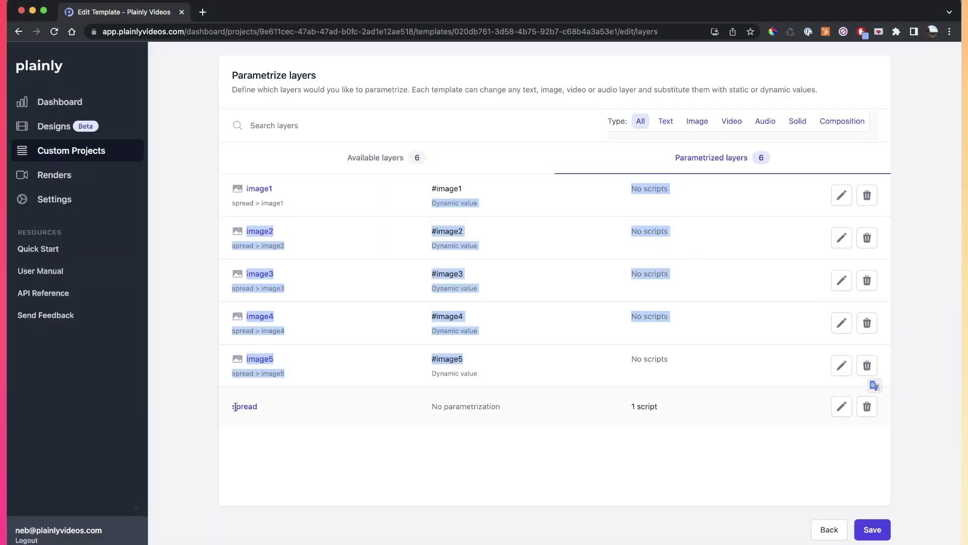
double_click(236, 407)
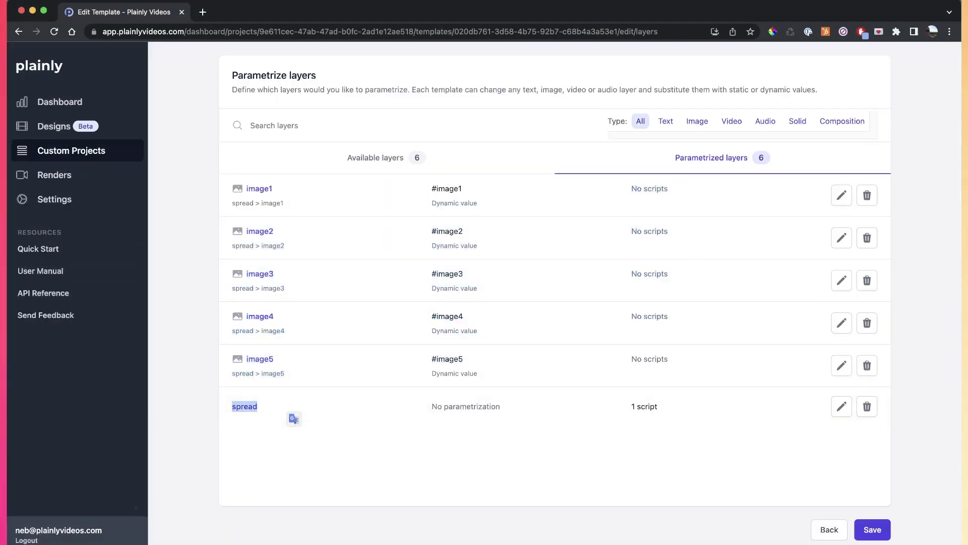
key("super+Tab")
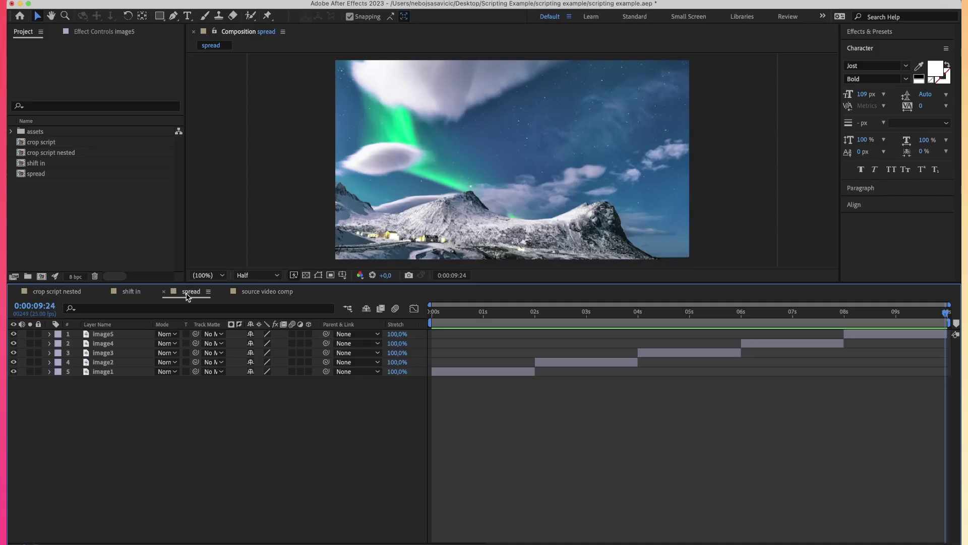
key("super+Tab")
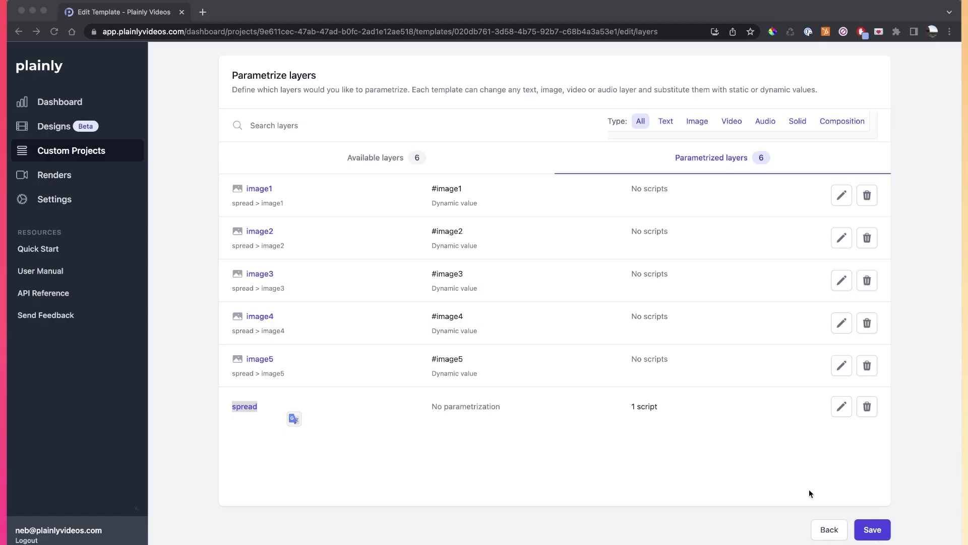
left_click(881, 535)
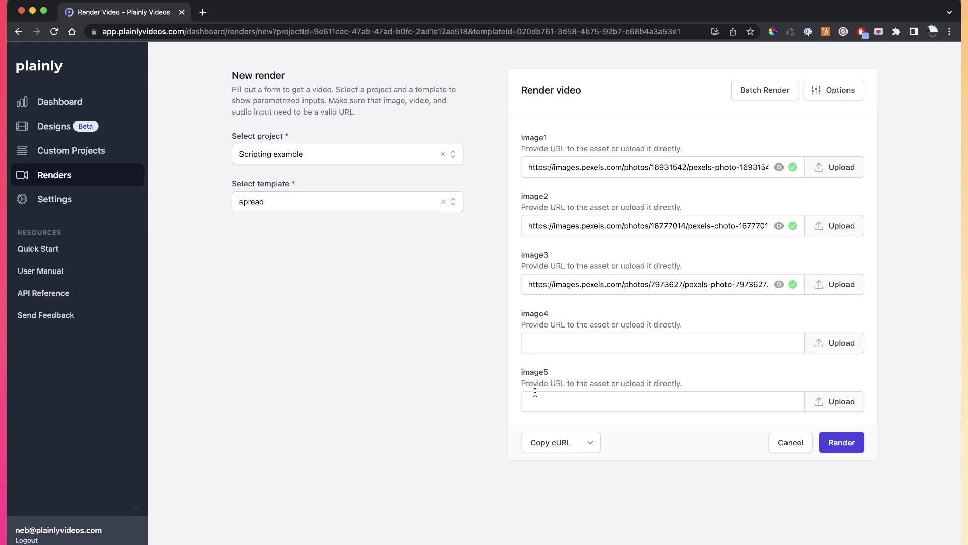
- Submit the spread render with image links for image1–image3 only
left_click(842, 444)
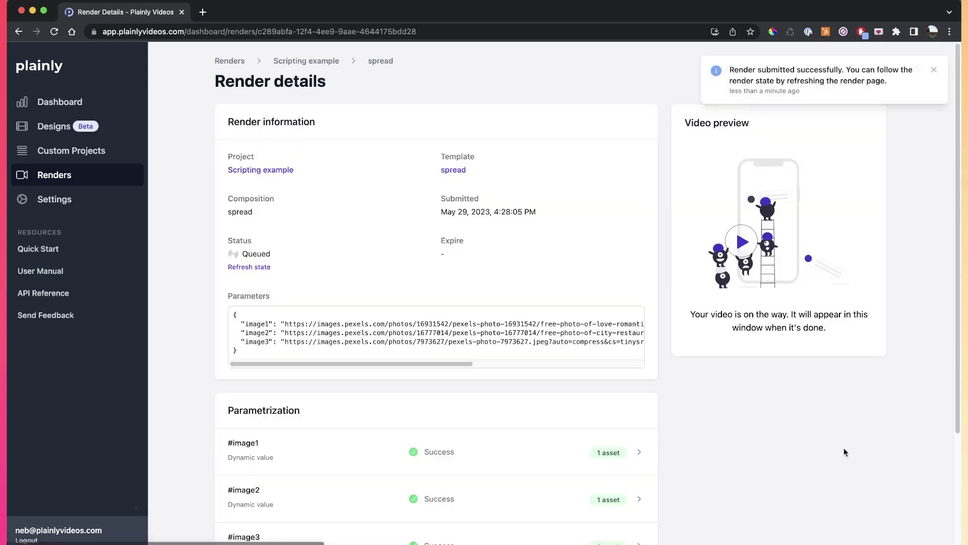
- Play the finished 10-second spread render and skim through its three image scenes in the preview
left_click(933, 70)
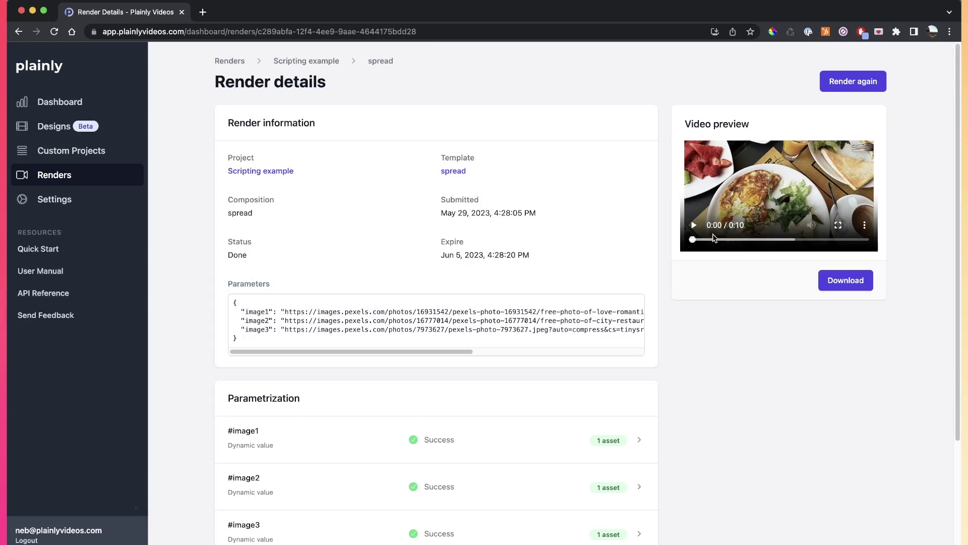
left_click(693, 225)
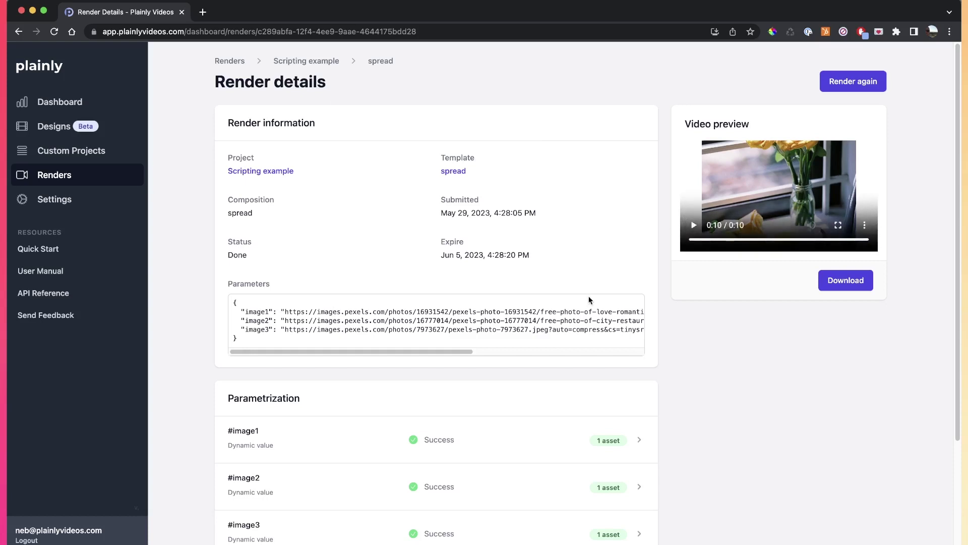
left_click(750, 239)
left_click(762, 240)
mouse_move(762, 240)
left_mouse_down()
mouse_move(839, 240)
mouse_move(752, 239)
left_mouse_up()
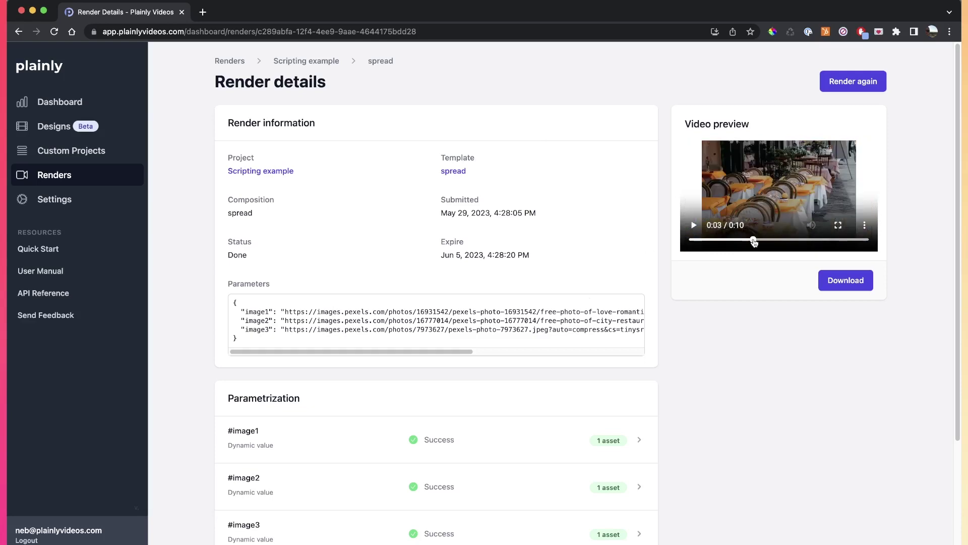